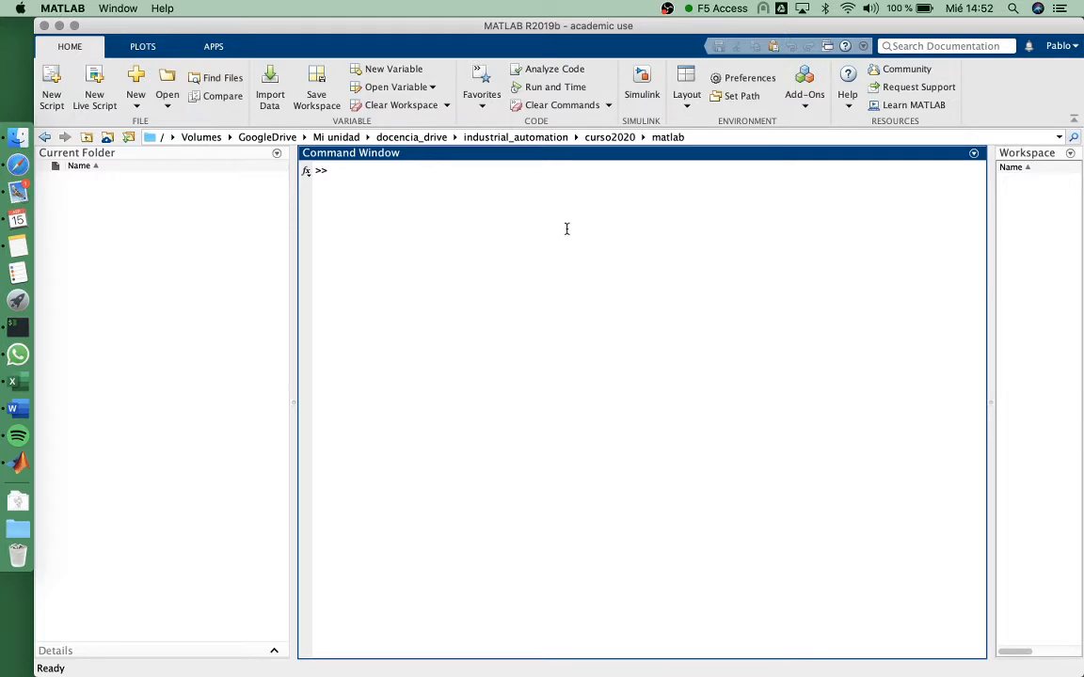
- Start Simulink and create a new blank model
{"action": "left_click", "coordinate": [644, 86]}
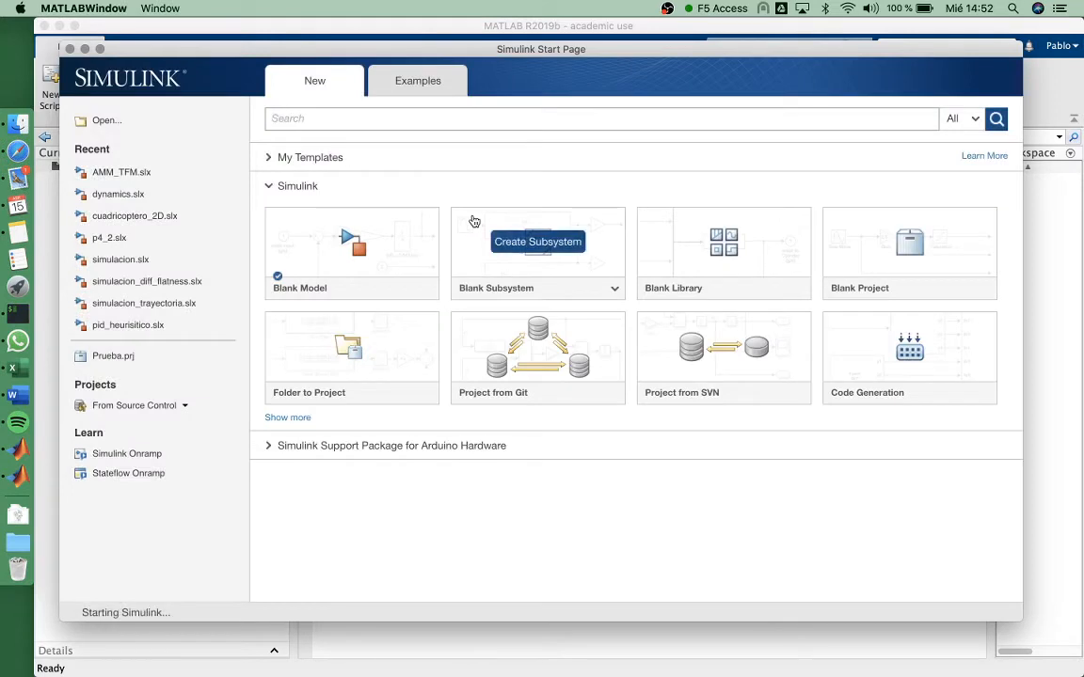
{"action": "mouse_move", "coordinate": [356, 241]}
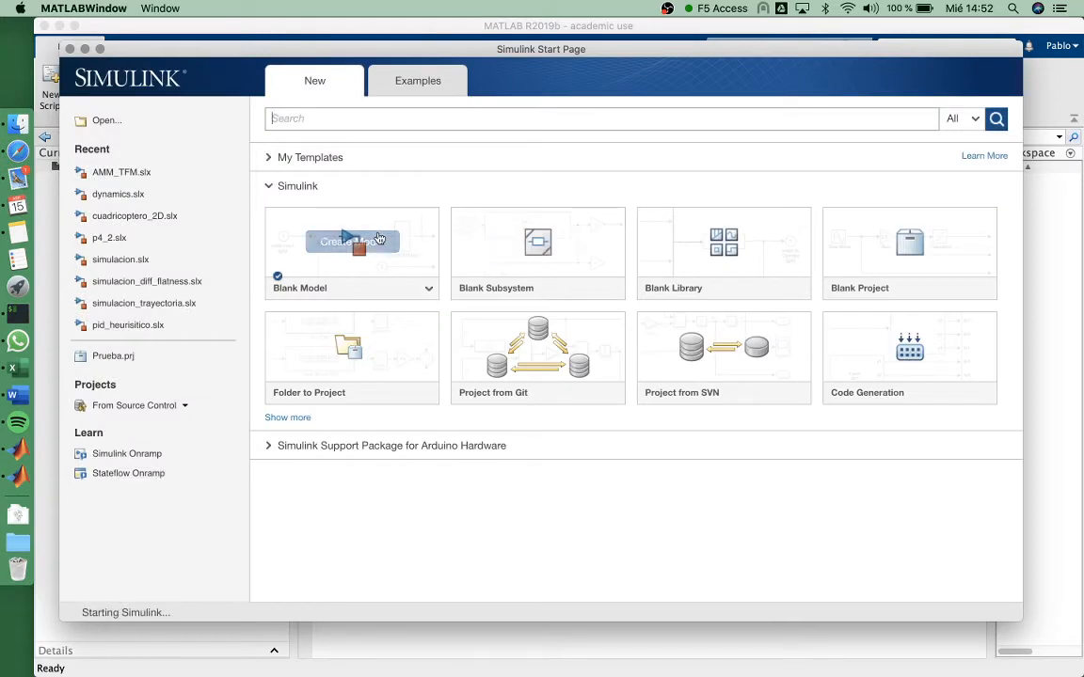
{"action": "left_click", "coordinate": [360, 263]}
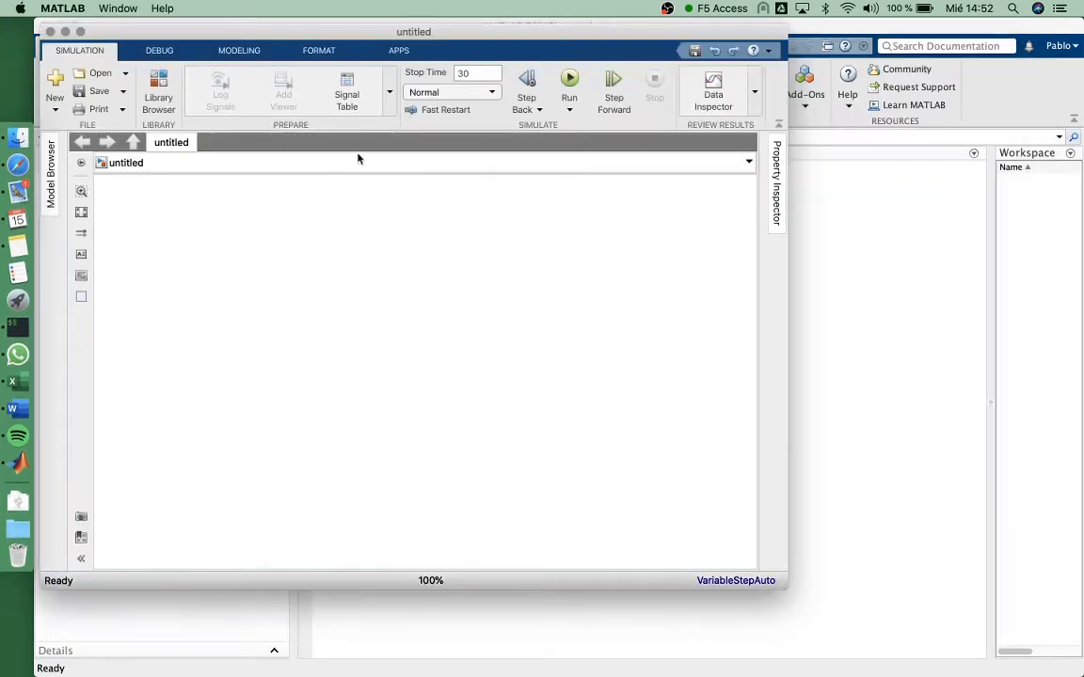
- Open the block library and place a Transfer Fcn block from the Continuous library in the model
{"action": "left_click", "coordinate": [162, 89]}
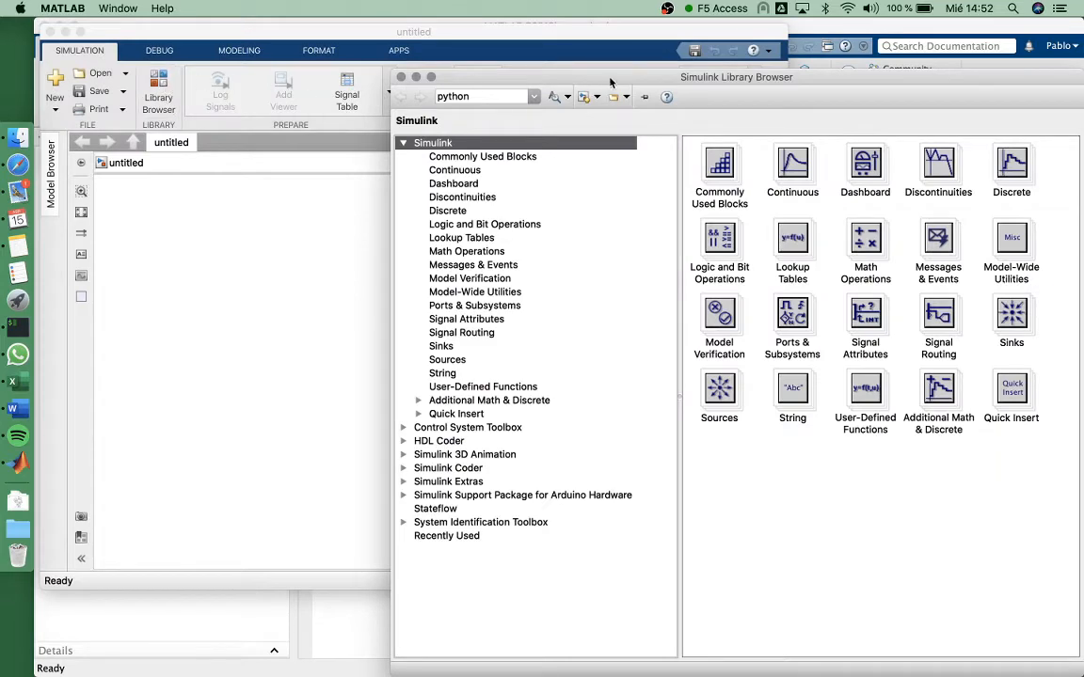
{"action": "left_click_drag", "start_coordinate": [609, 82], "coordinate": [529, 44]}
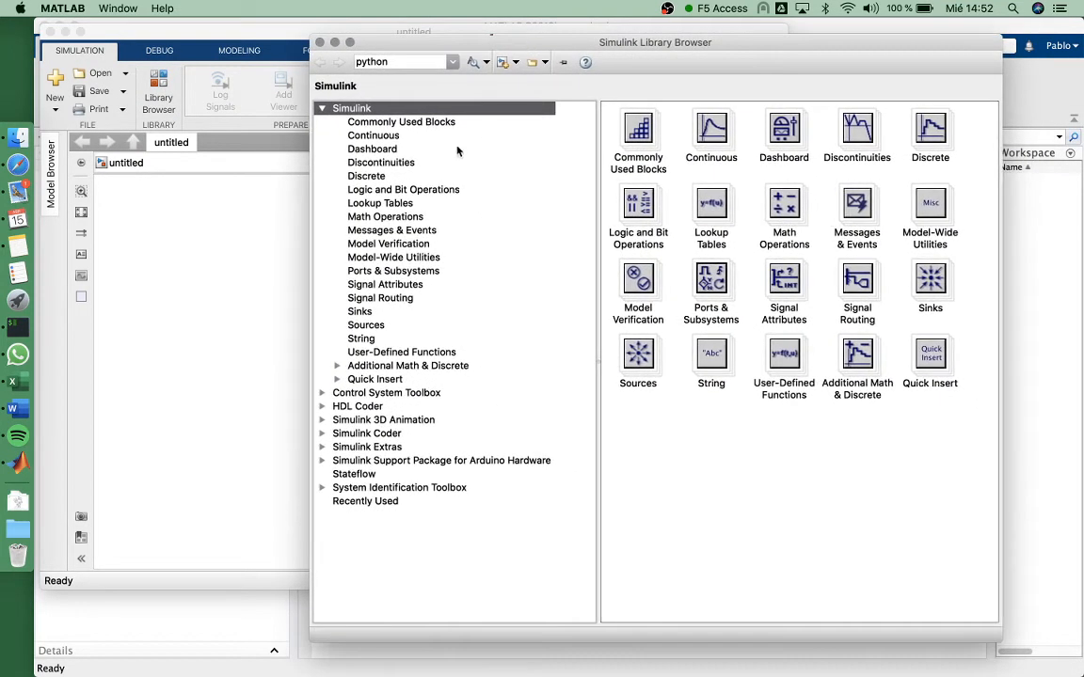
{"action": "left_click", "coordinate": [387, 138]}
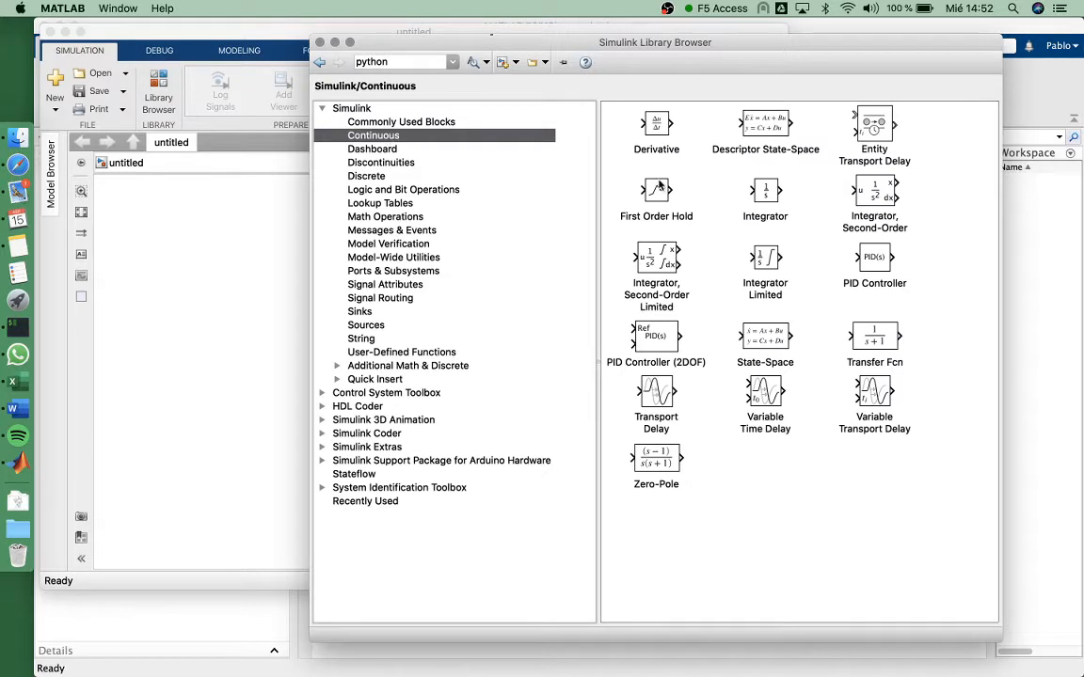
{"action": "left_click", "coordinate": [875, 342]}
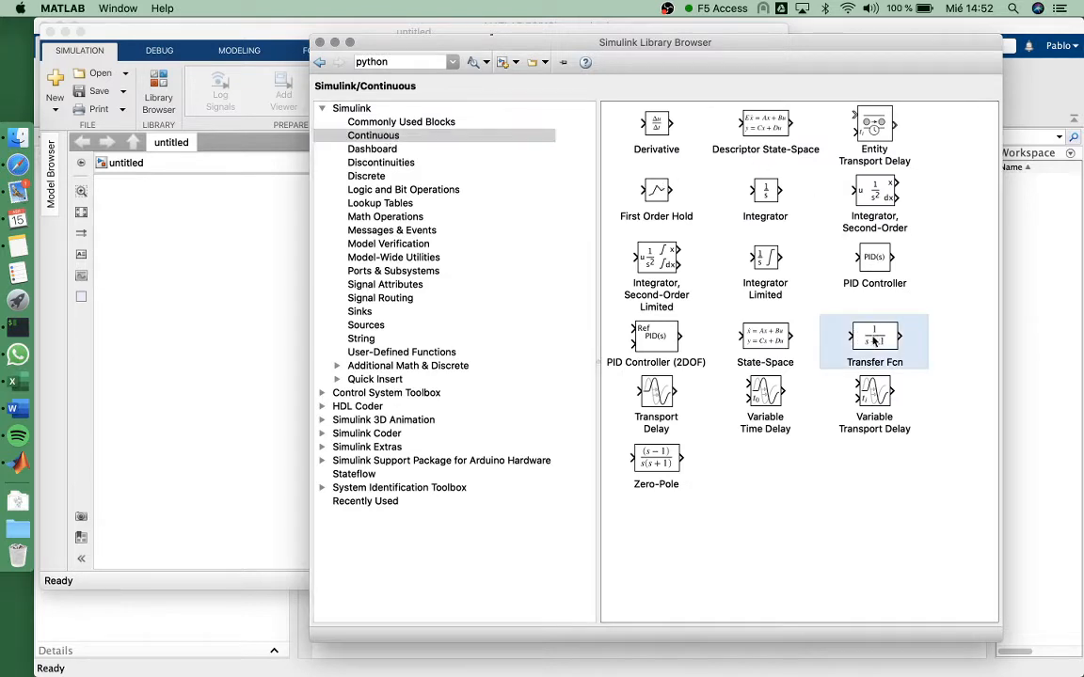
{"action": "left_click_drag", "start_coordinate": [317, 265], "coordinate": [244, 253]}
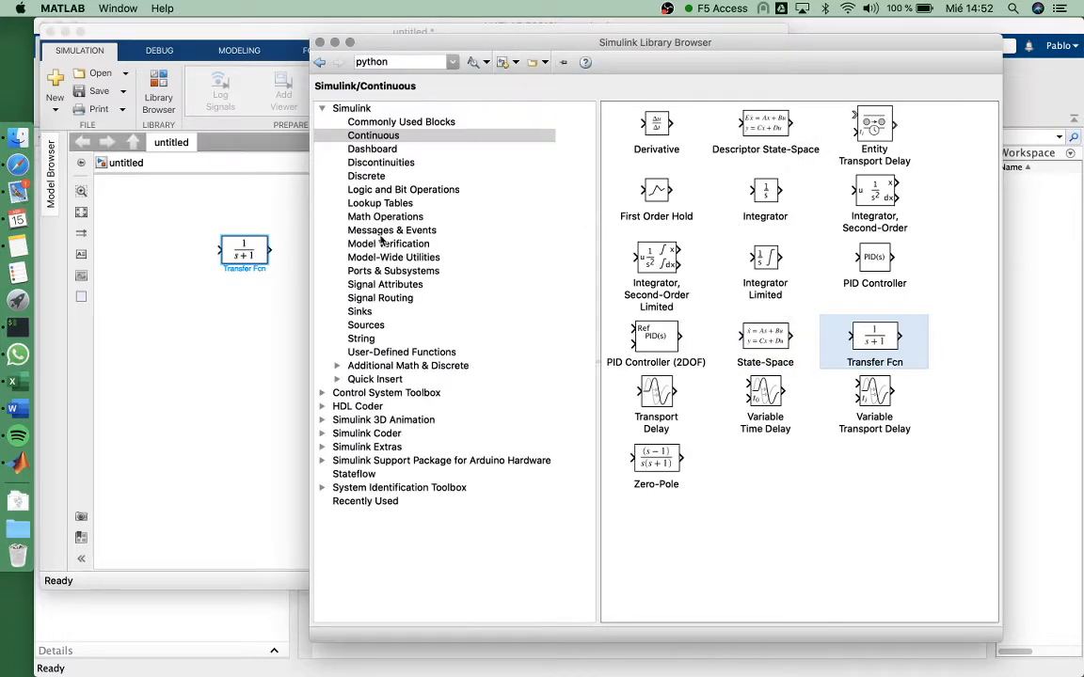
- Add a Step block from the Sources library in front of the transfer function's input
{"action": "left_click", "coordinate": [366, 325]}
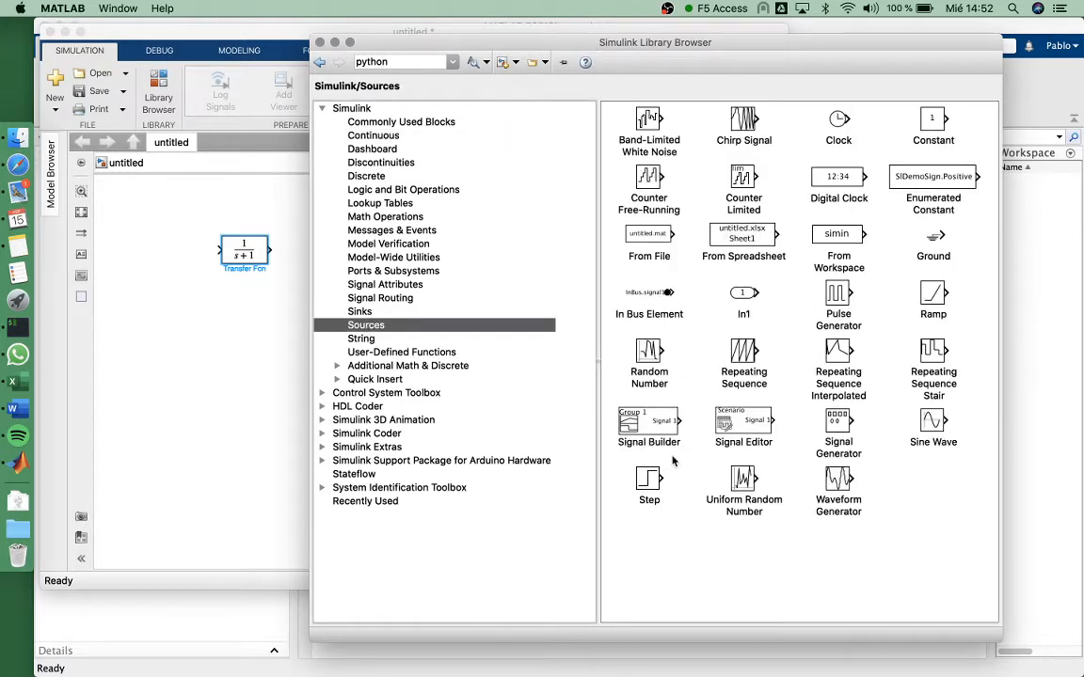
{"action": "left_click", "coordinate": [649, 484]}
{"action": "left_click_drag", "start_coordinate": [401, 440], "coordinate": [164, 254]}
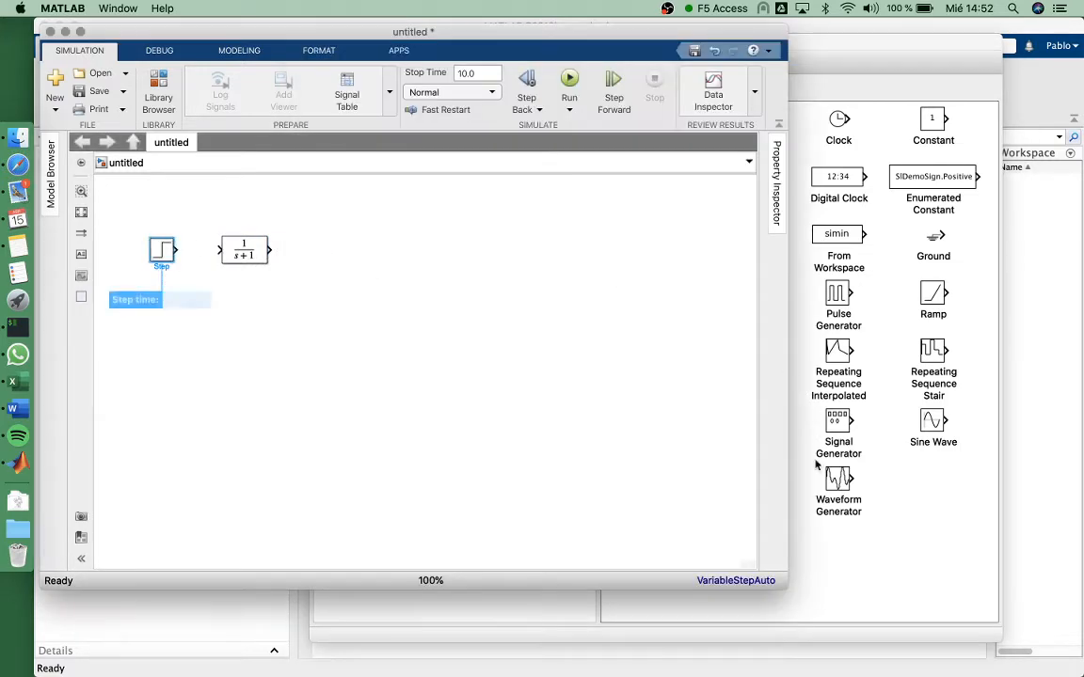
- Add a Scope block from the Sinks library after the transfer function and wire the Step, Transfer Fcn and Scope blocks in series
{"action": "left_click", "coordinate": [771, 496]}
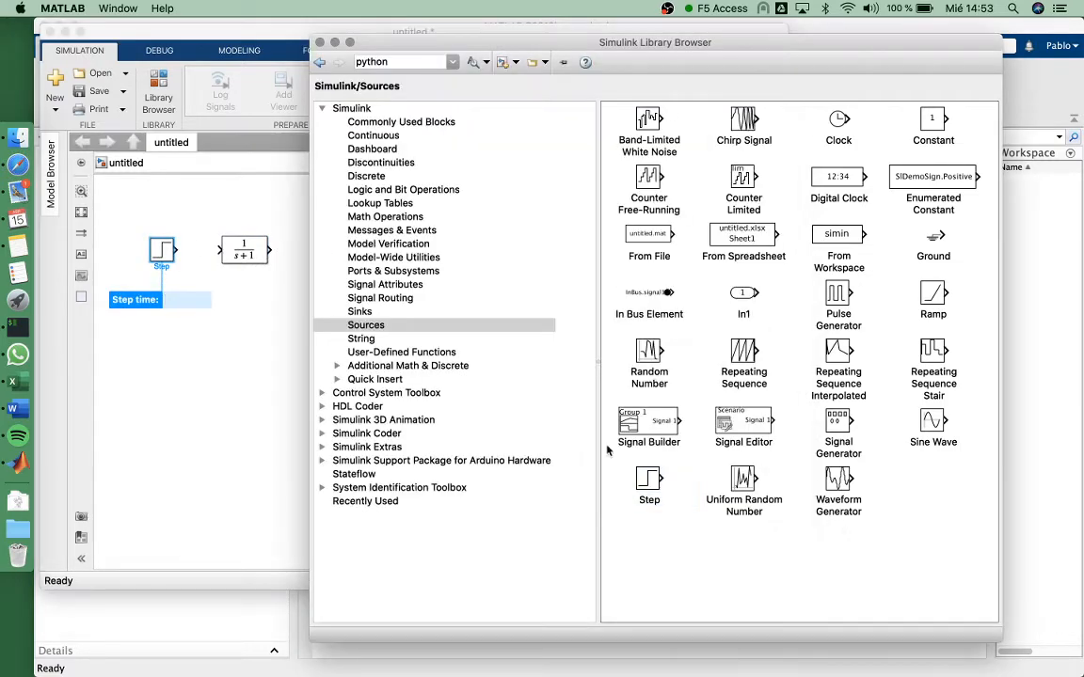
{"action": "left_click", "coordinate": [358, 311]}
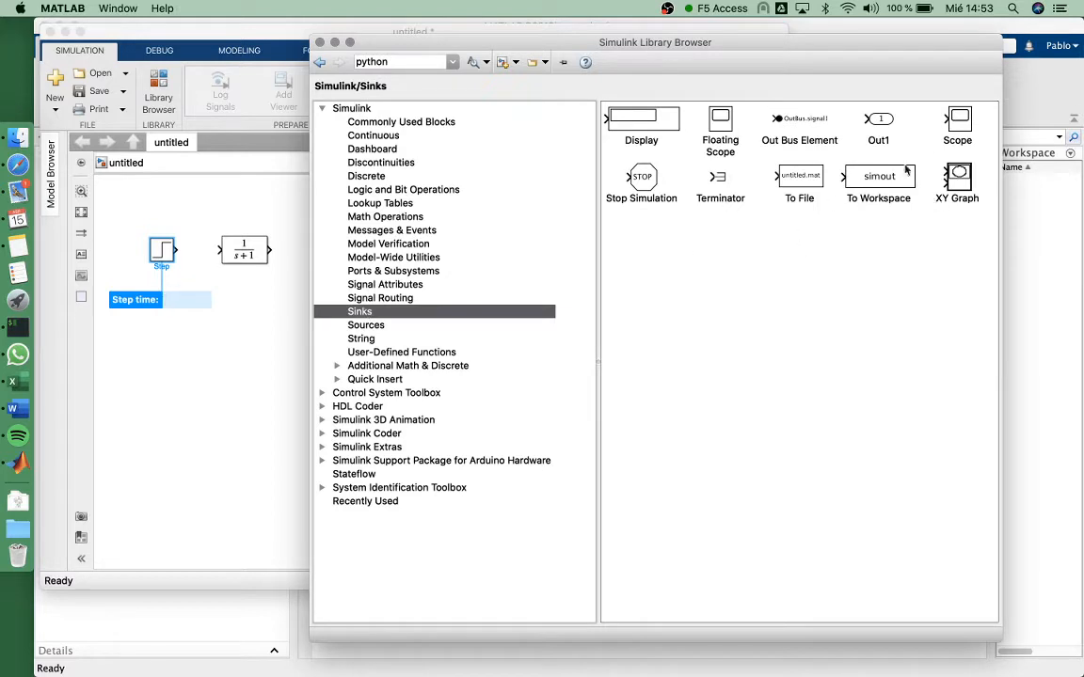
{"action": "left_click_drag", "start_coordinate": [957, 129], "coordinate": [313, 249]}
{"action": "left_click", "coordinate": [227, 382]}
{"action": "left_click_drag", "start_coordinate": [175, 251], "coordinate": [203, 235]}
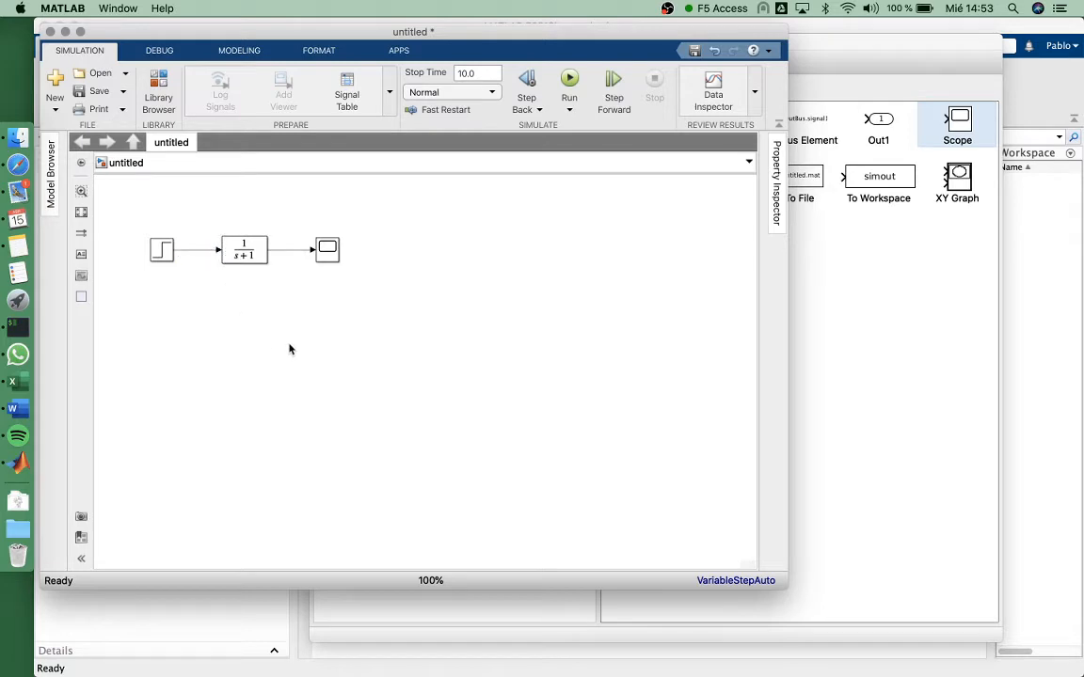
- Set the transfer function's numerator coefficients to [1 5] and its denominator coefficients to [1 2 1]
{"action": "left_click", "coordinate": [82, 214]}
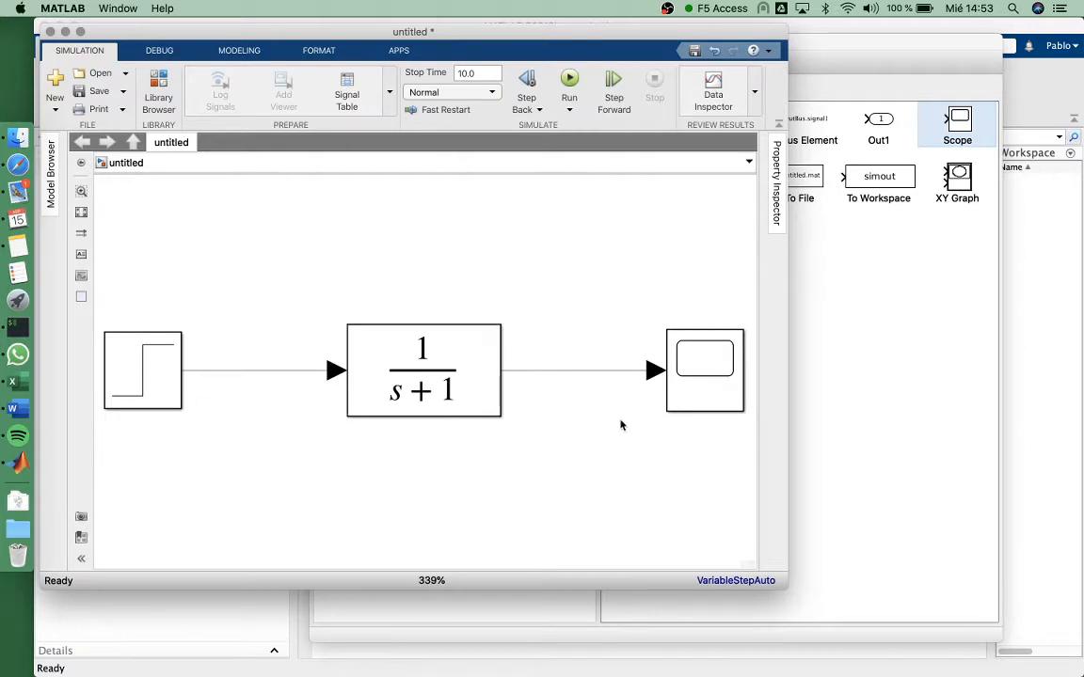
{"action": "left_click", "coordinate": [451, 393]}
{"action": "double_click", "coordinate": [451, 394]}
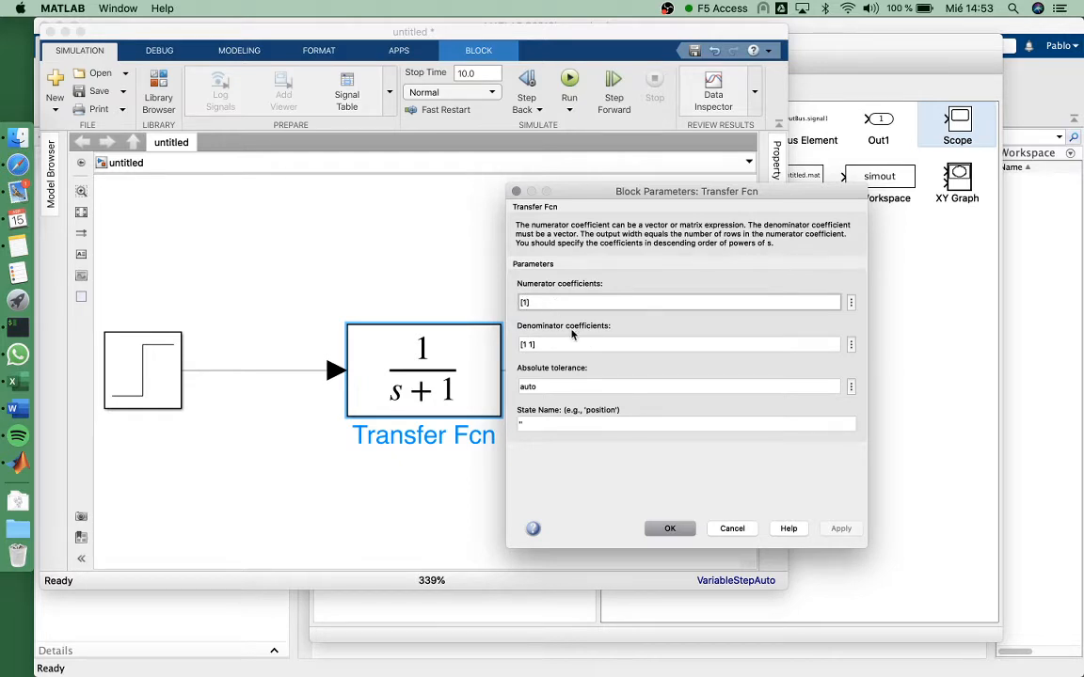
{"action": "type", "text": "5"}
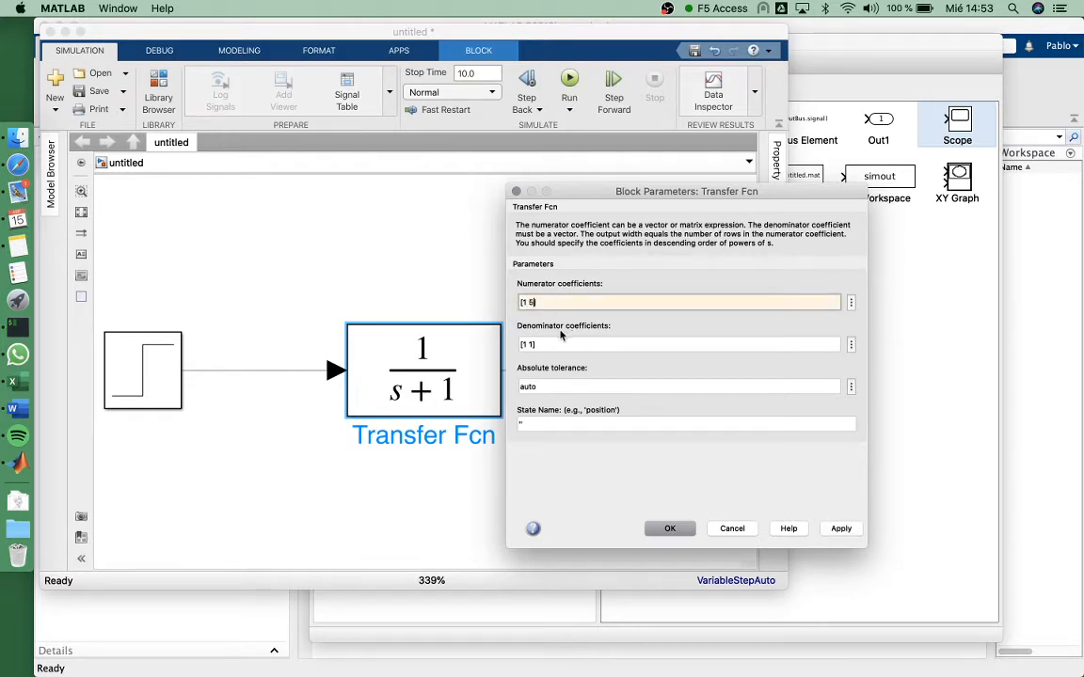
{"action": "left_click", "coordinate": [525, 343]}
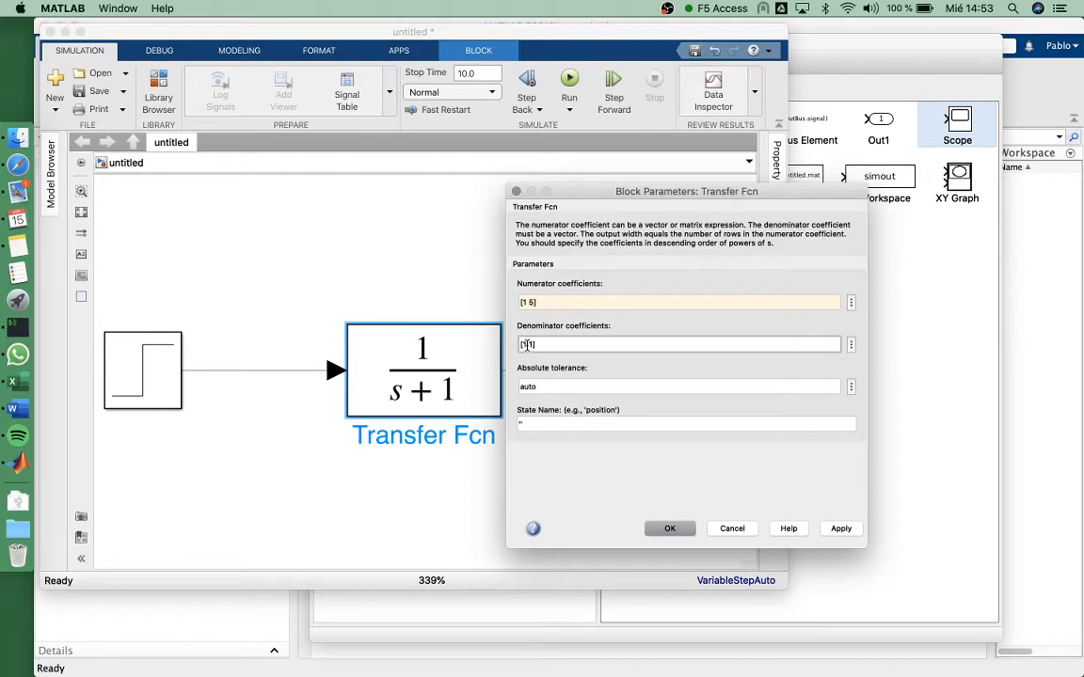
{"action": "type", "text": "2"}
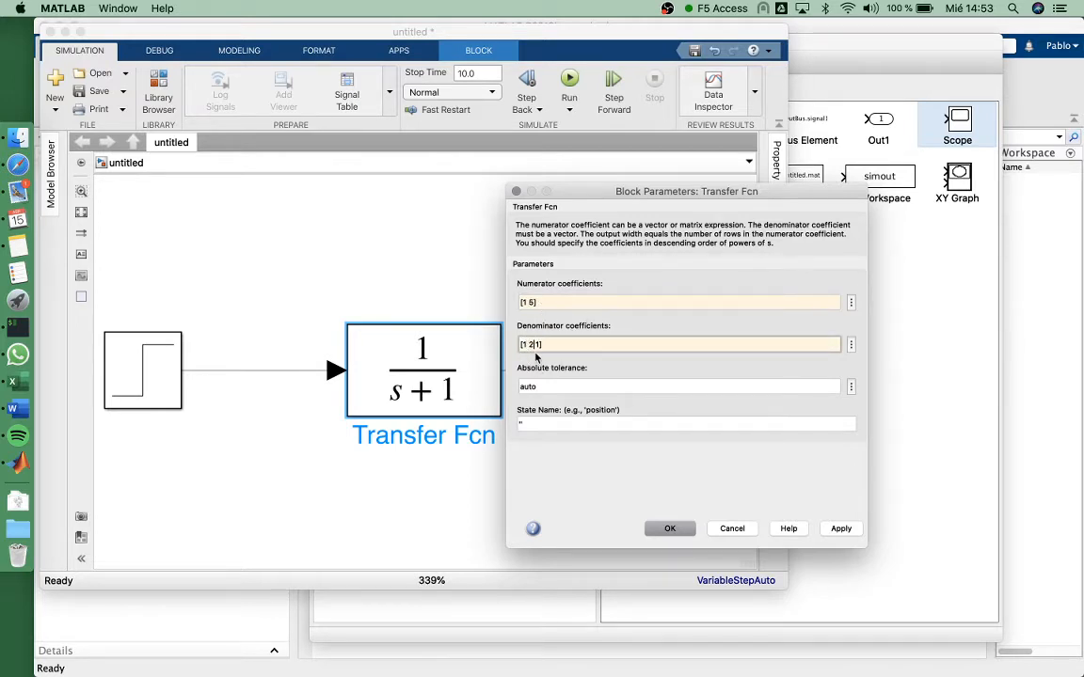
{"action": "left_click", "coordinate": [670, 528]}
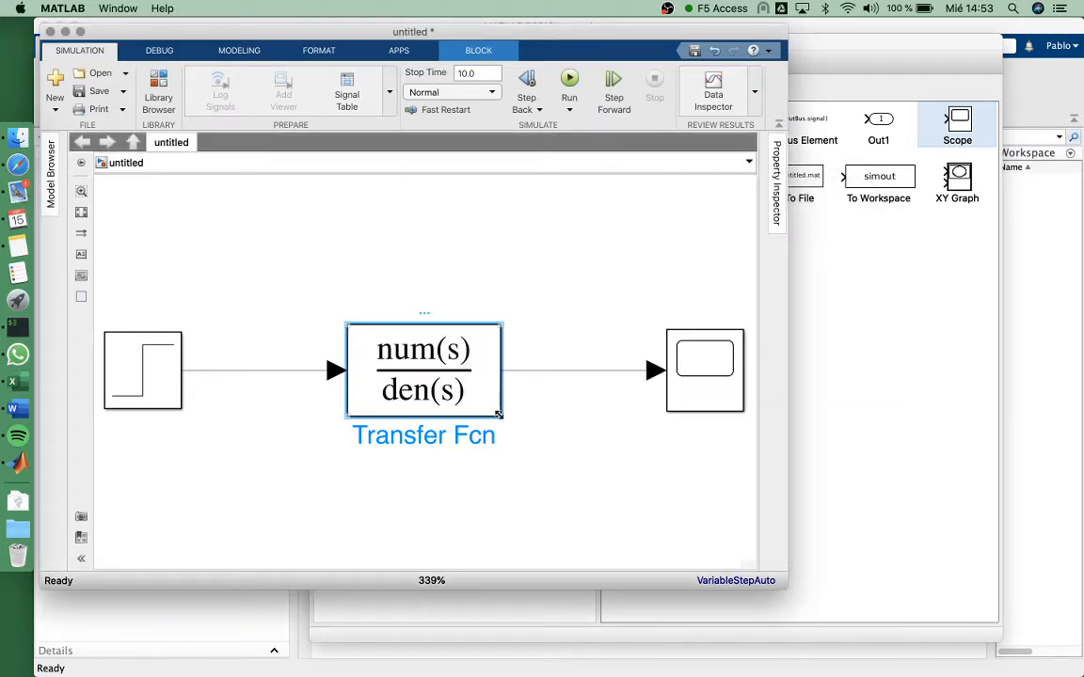
- Widen the Transfer Fcn block to fit its full expression and re-centre it between the Step and Scope blocks
{"action": "left_click_drag", "start_coordinate": [498, 414], "coordinate": [565, 411]}
{"action": "left_click_drag", "start_coordinate": [509, 379], "coordinate": [484, 380]}
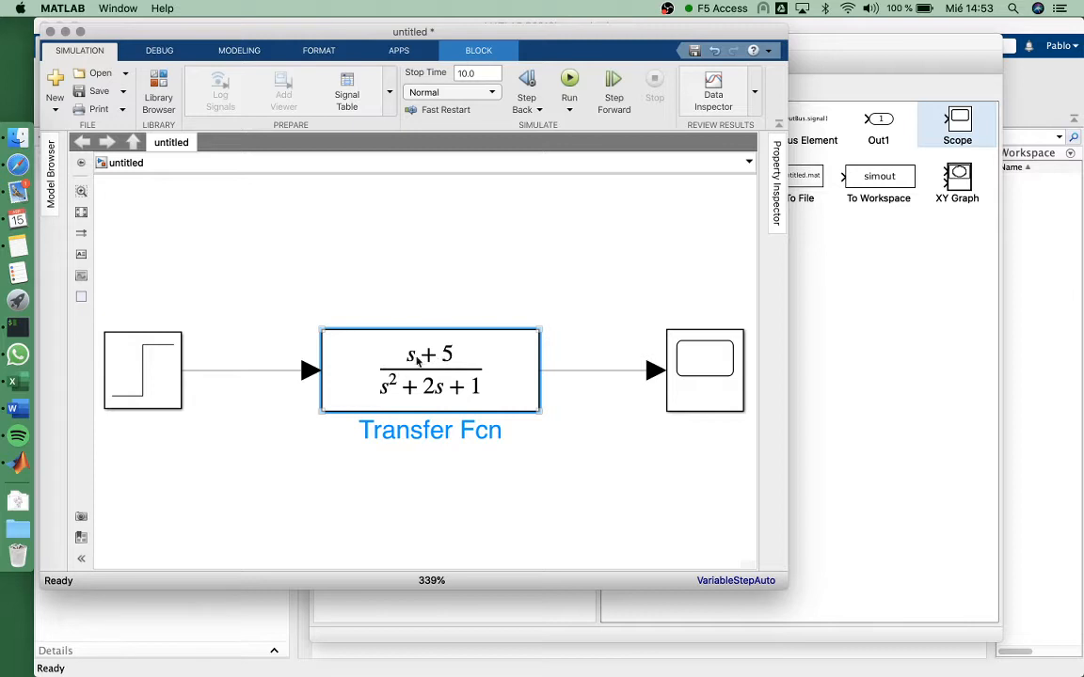
- Set the transfer function's numerator coefficients to [10] and its denominator coefficients to [2 1]
{"action": "double_click", "coordinate": [473, 372]}
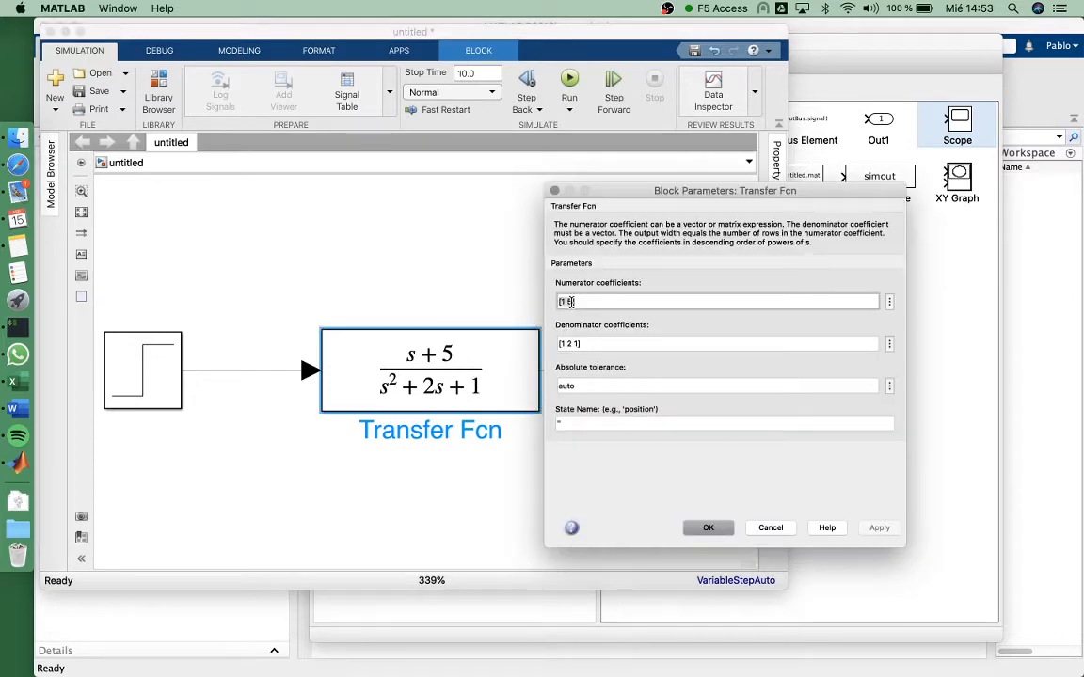
{"action": "key", "text": "BackSpace"}
{"action": "key", "text": "BackSpace"}
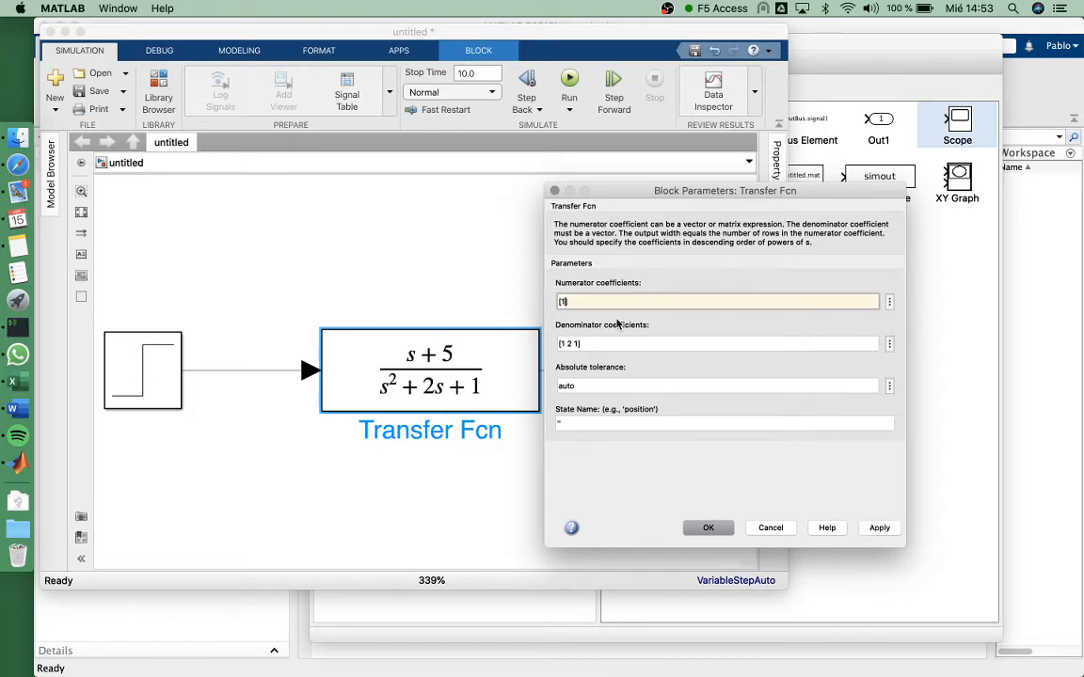
{"action": "left_click", "coordinate": [571, 344]}
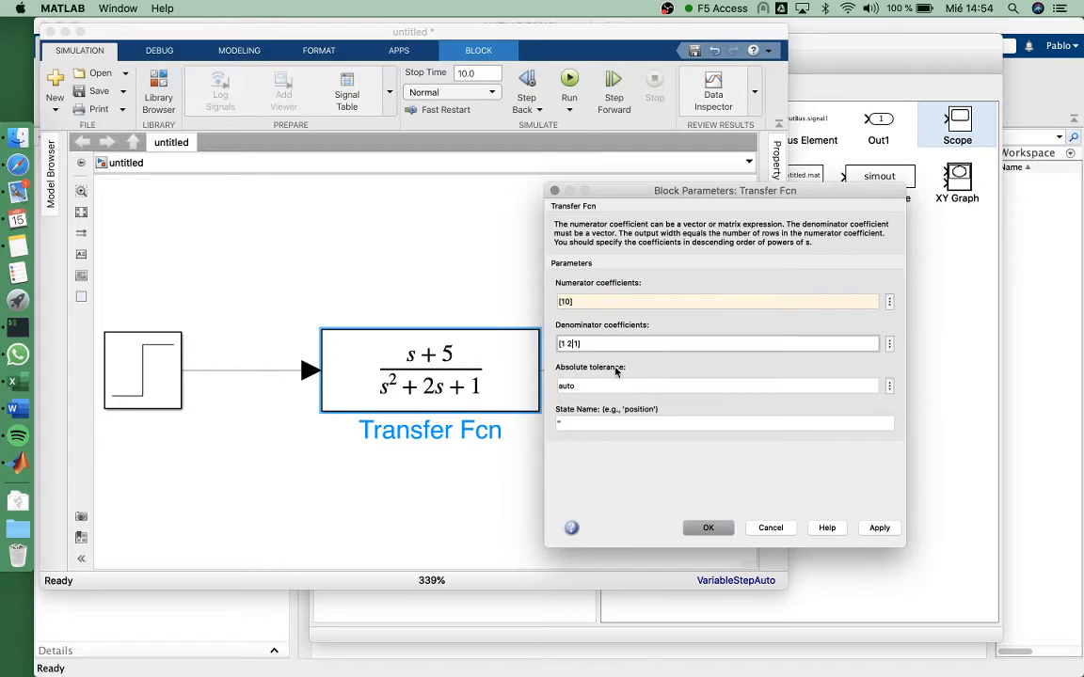
{"action": "key", "text": "BackSpace"}
{"action": "key", "text": "BackSpace"}
{"action": "key", "text": "BackSpace"}
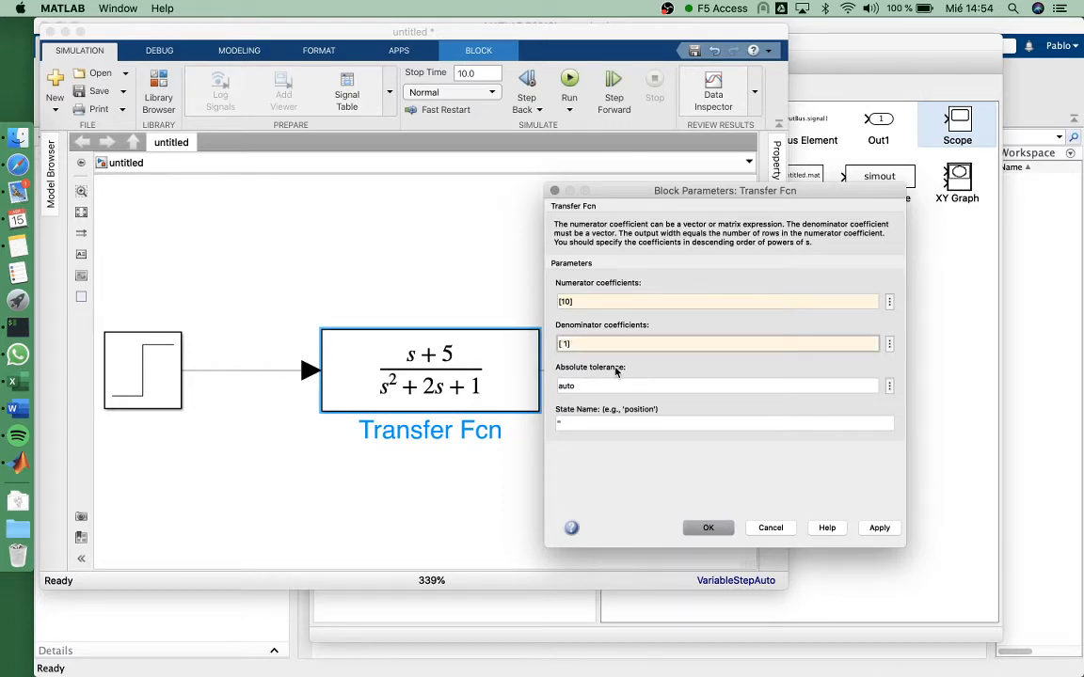
{"action": "type", "text": "2"}
{"action": "left_click", "coordinate": [709, 529]}
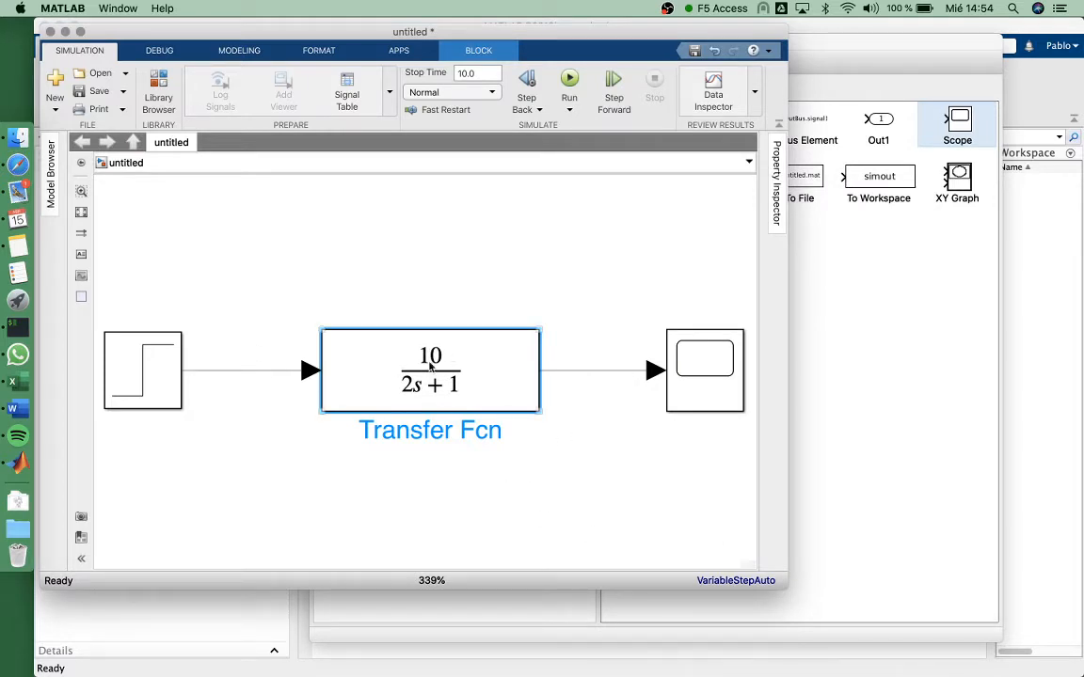
- Set the Step block's step time to 1.5 and its final value to 5
{"action": "double_click", "coordinate": [149, 365]}
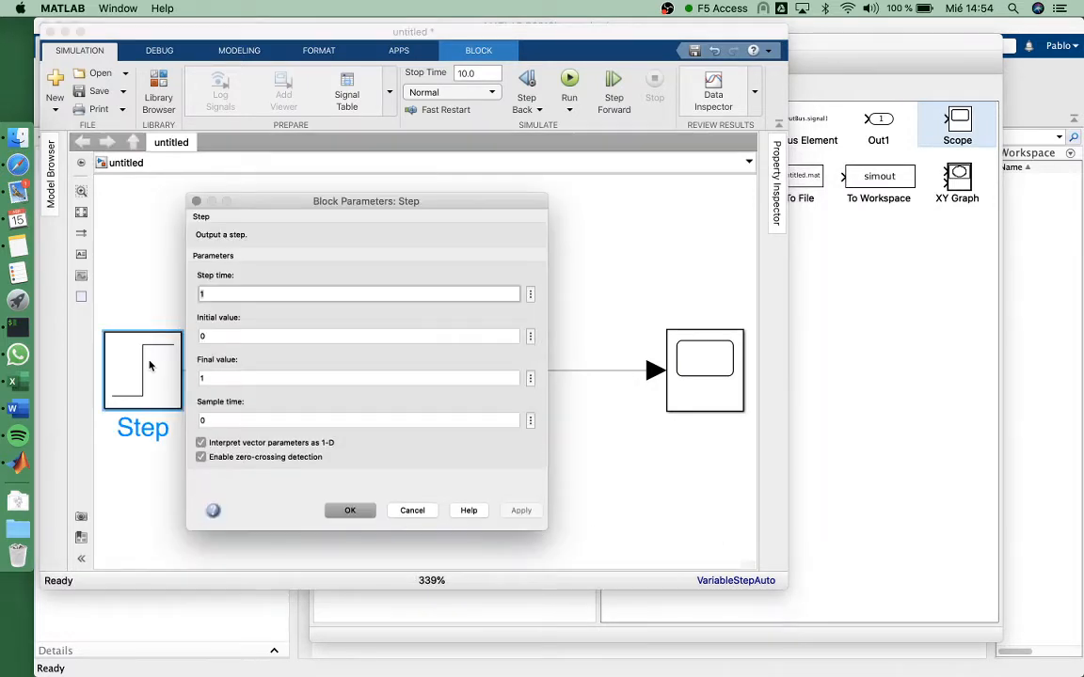
{"action": "left_click", "coordinate": [226, 293]}
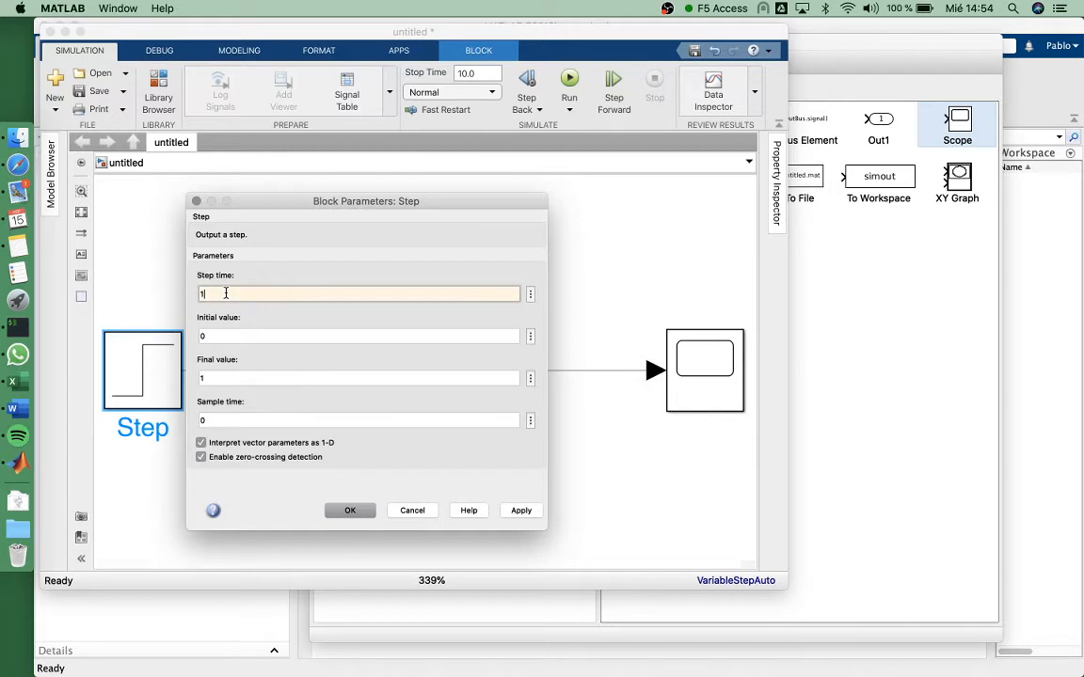
{"action": "left_click", "coordinate": [252, 334]}
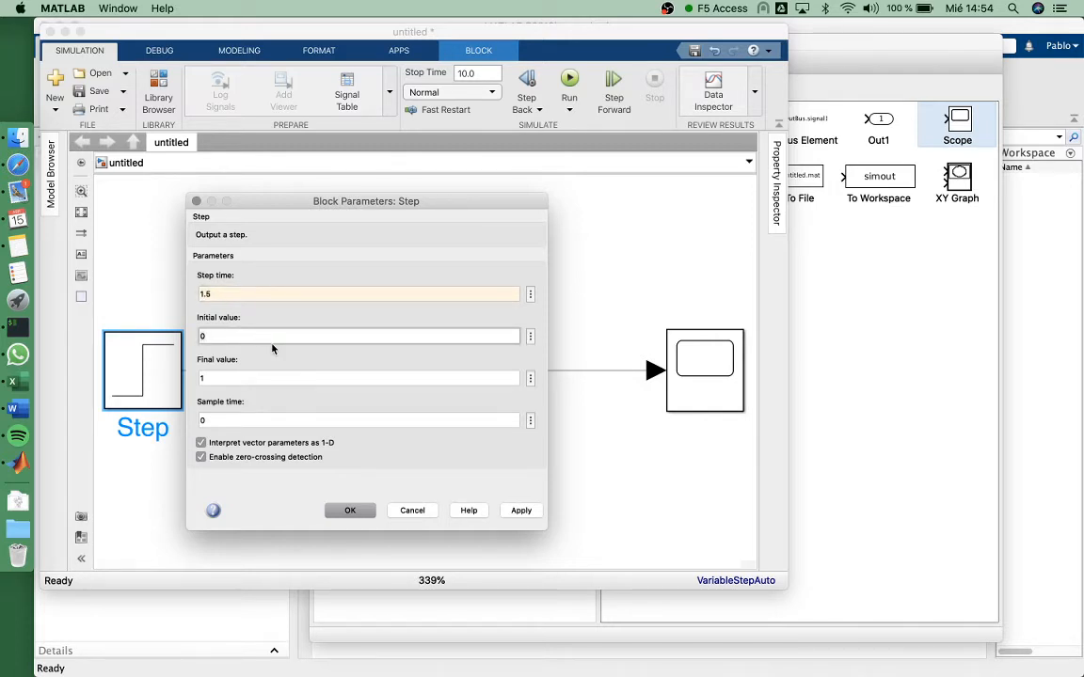
{"action": "left_click", "coordinate": [239, 376]}
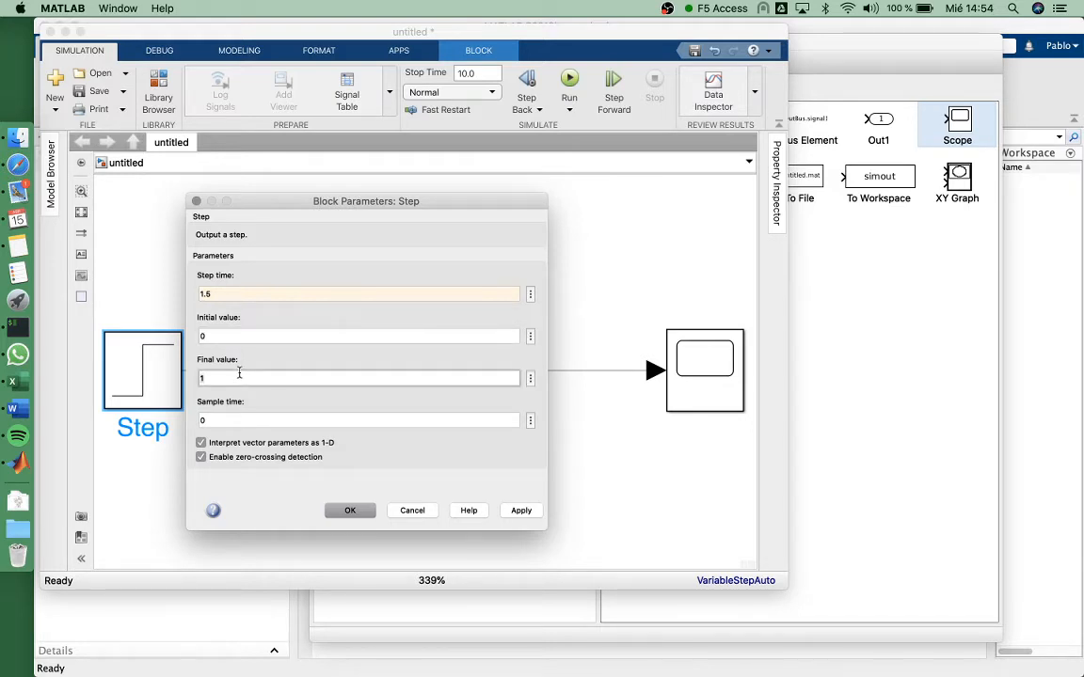
{"action": "key", "text": "BackSpace"}
{"action": "type", "text": "5"}
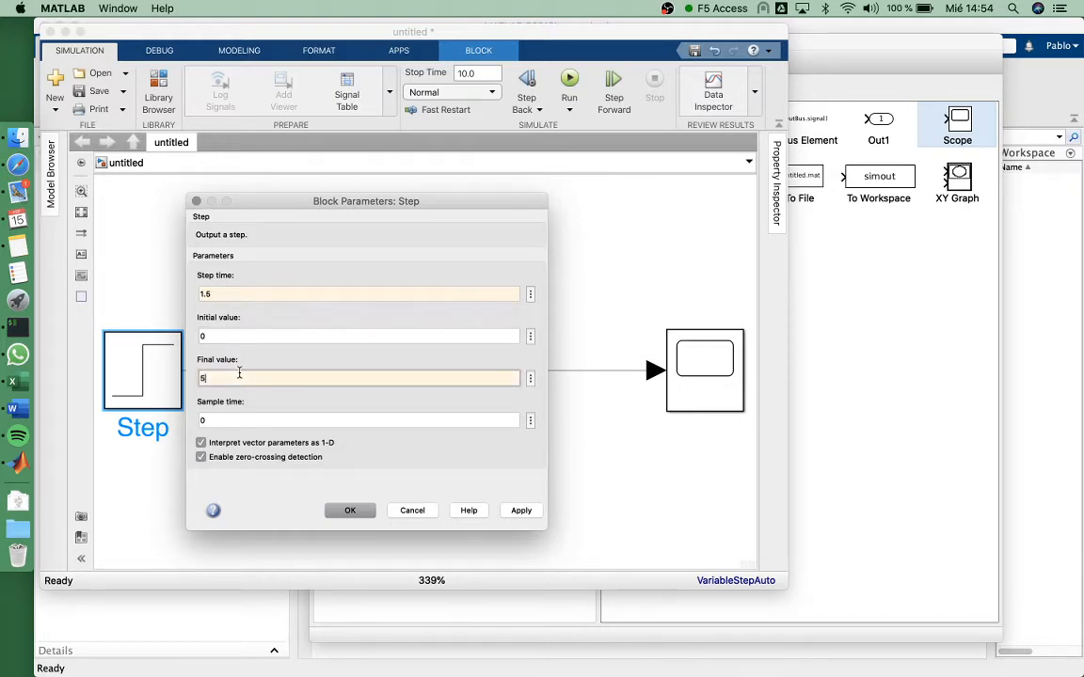
{"action": "left_click", "coordinate": [523, 510]}
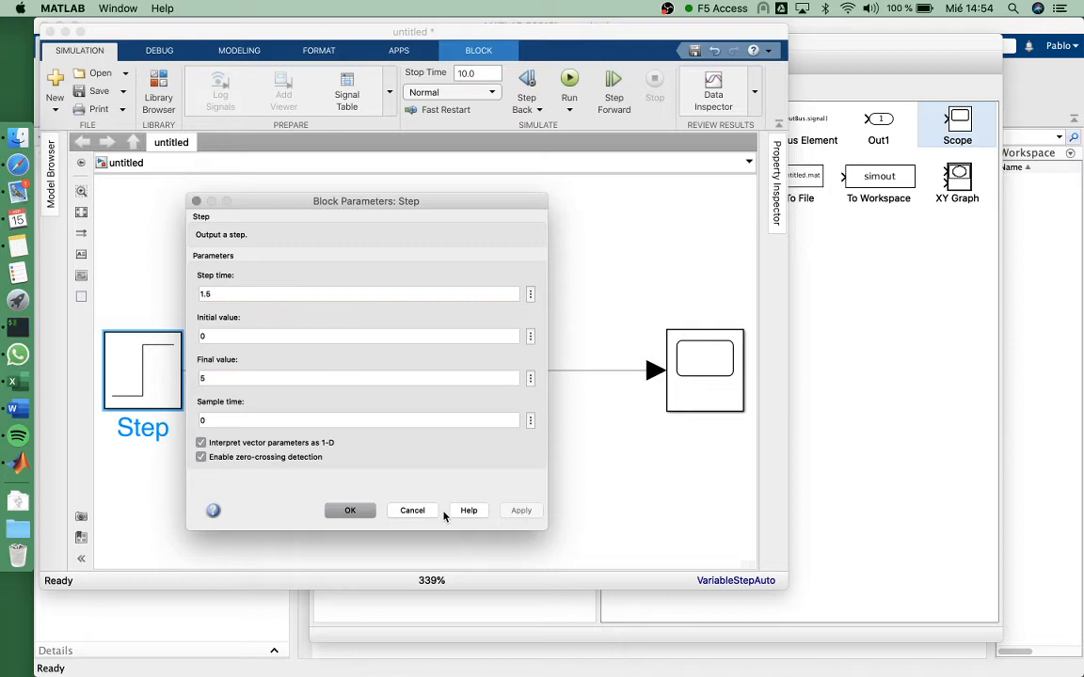
{"action": "left_click", "coordinate": [354, 511]}
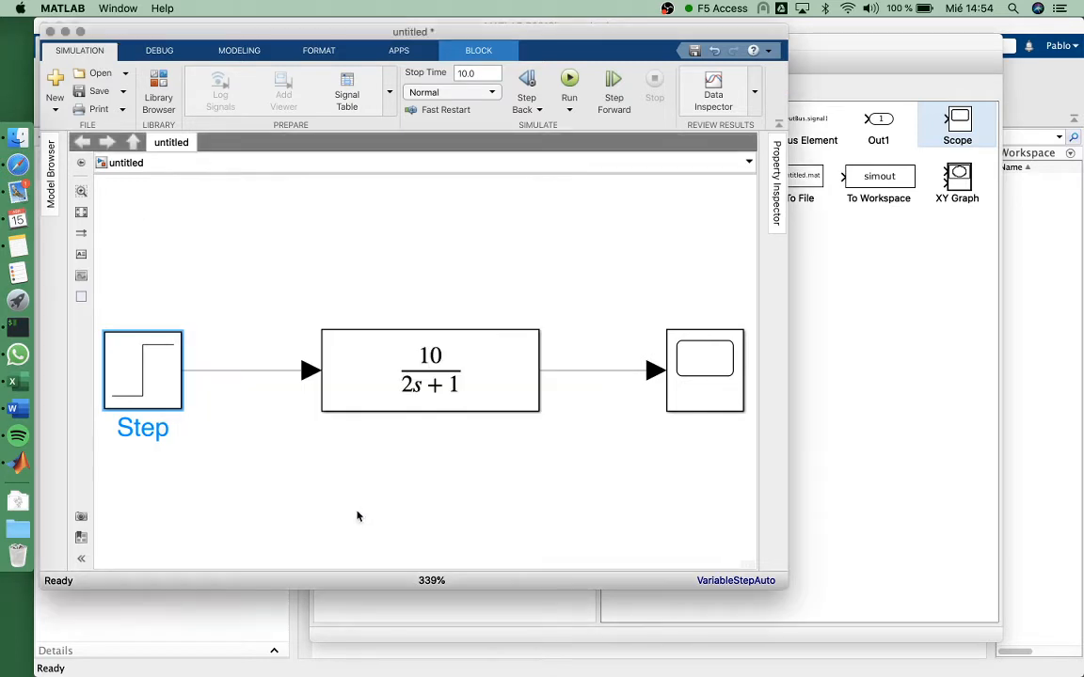
- Run the simulation and open the Scope to display the transfer function's step response
{"action": "left_click", "coordinate": [570, 80]}
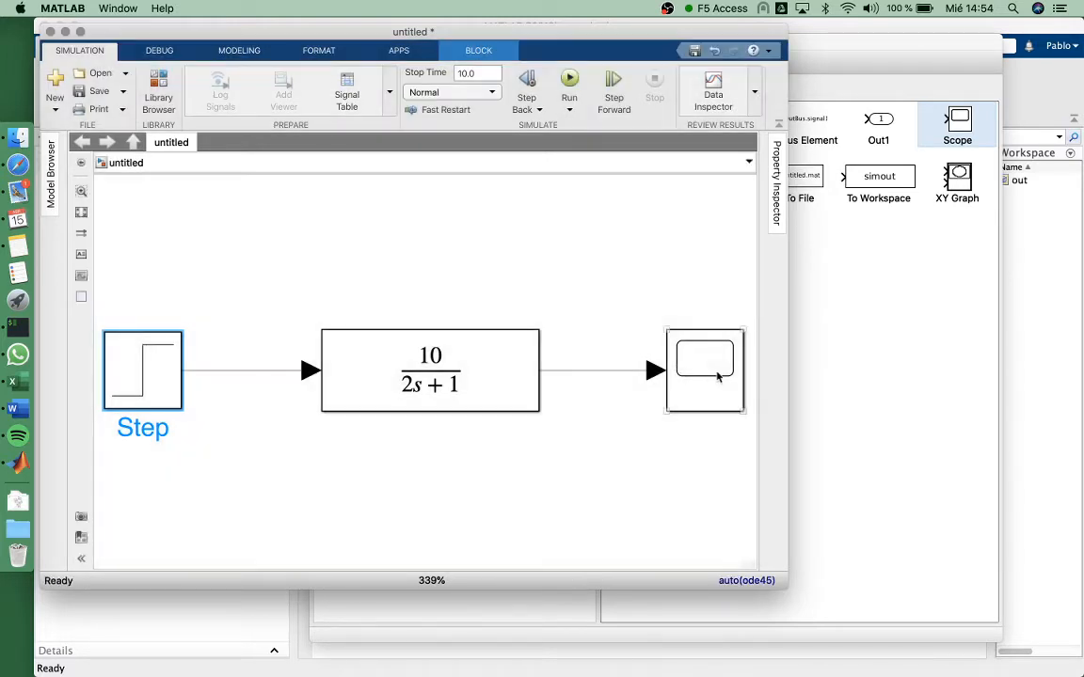
{"action": "left_click", "coordinate": [699, 374]}
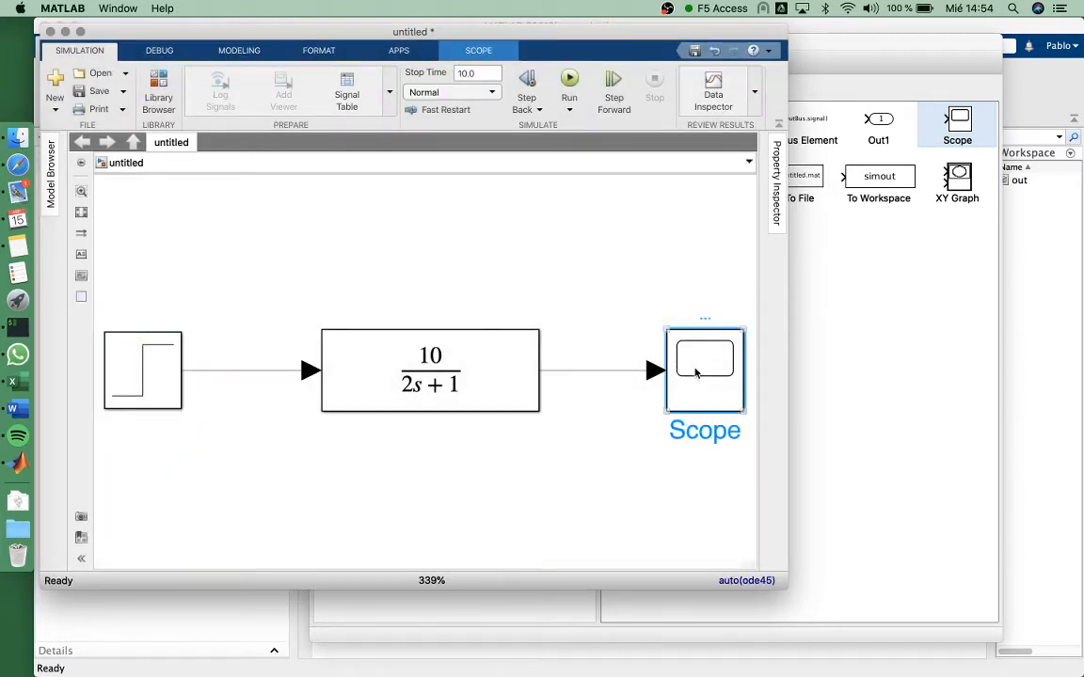
{"action": "double_click", "coordinate": [701, 369]}
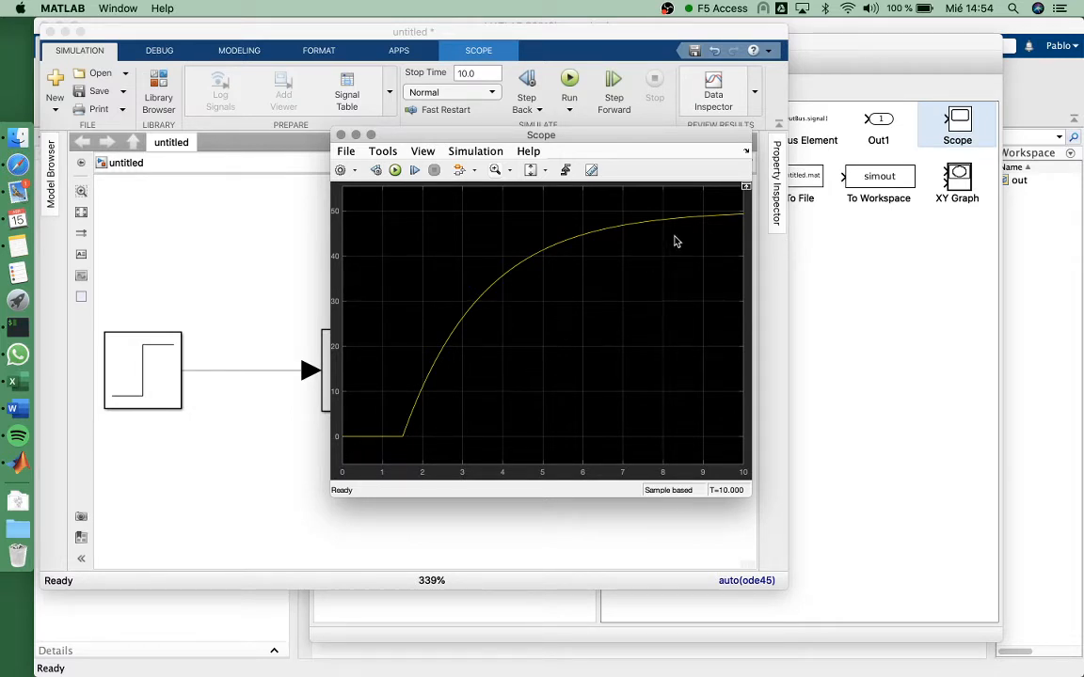
- Set the simulation stop time to 20, rerun the model and reopen the Scope to view the longer response
{"action": "left_click_drag", "start_coordinate": [545, 136], "coordinate": [422, 179]}
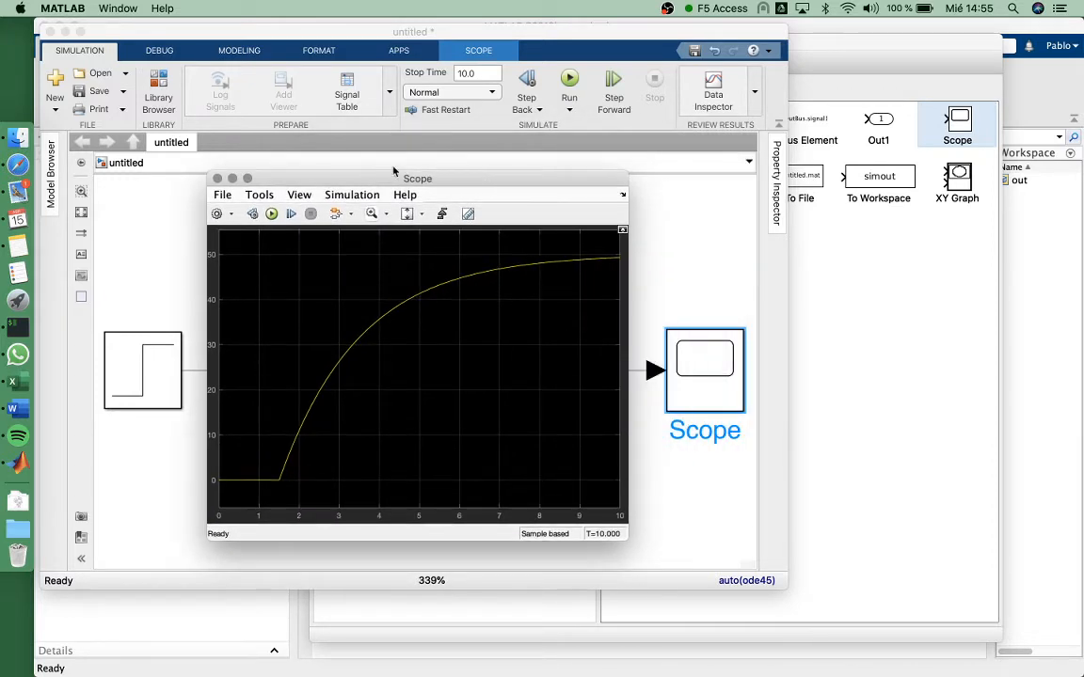
{"action": "left_click", "coordinate": [217, 179]}
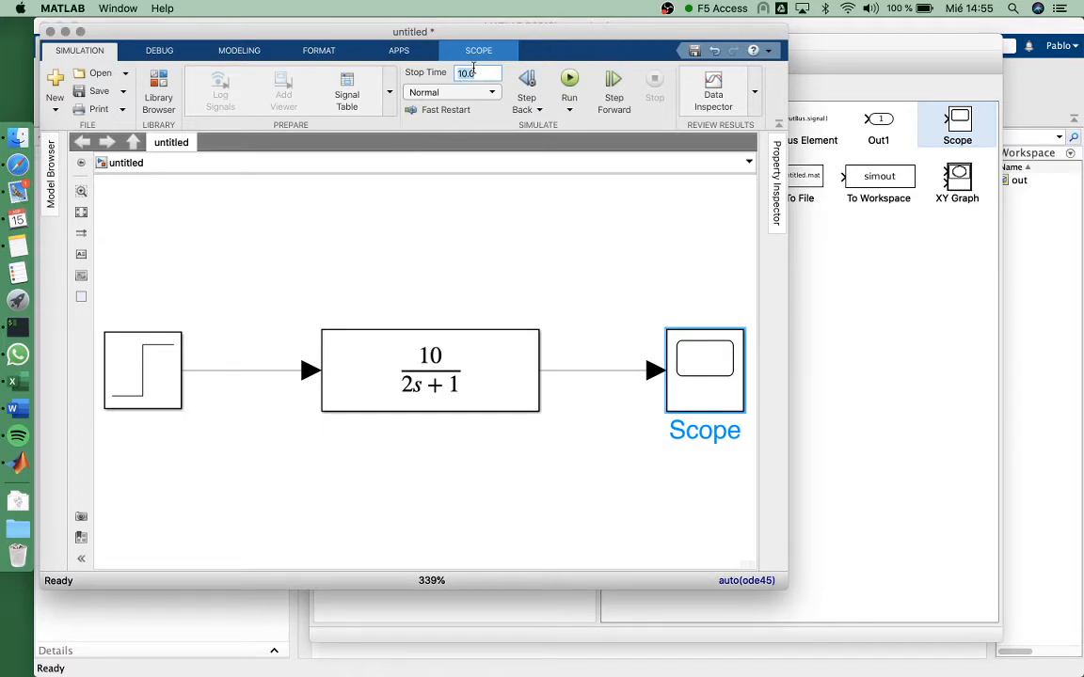
{"action": "type", "text": "20"}
{"action": "left_click", "coordinate": [569, 83]}
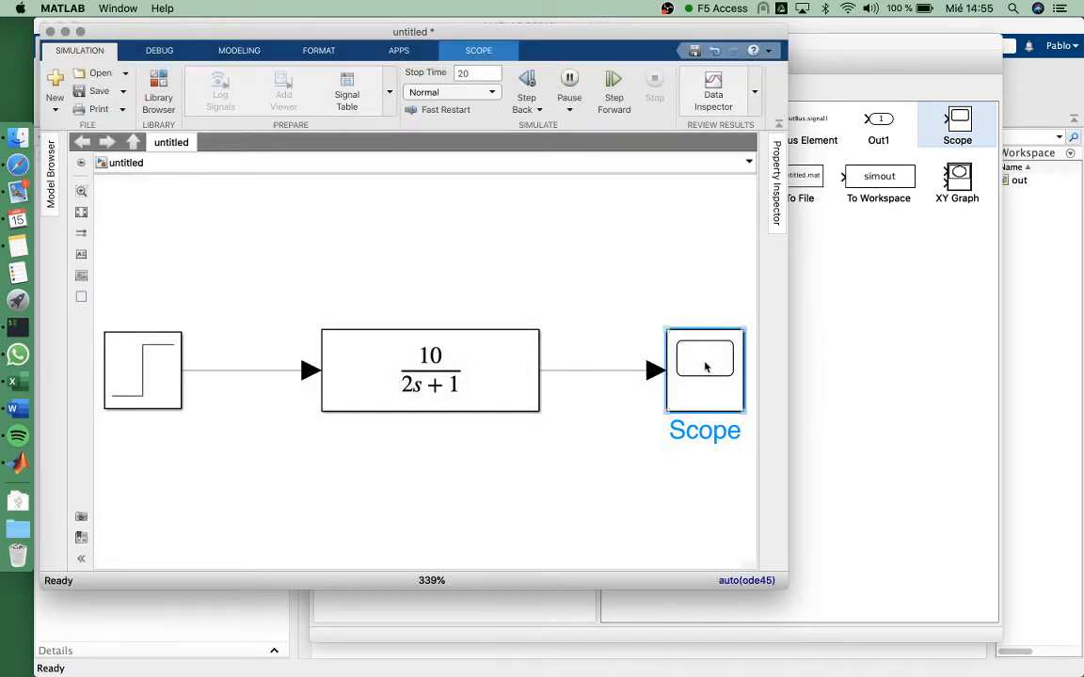
{"action": "double_click", "coordinate": [704, 365]}
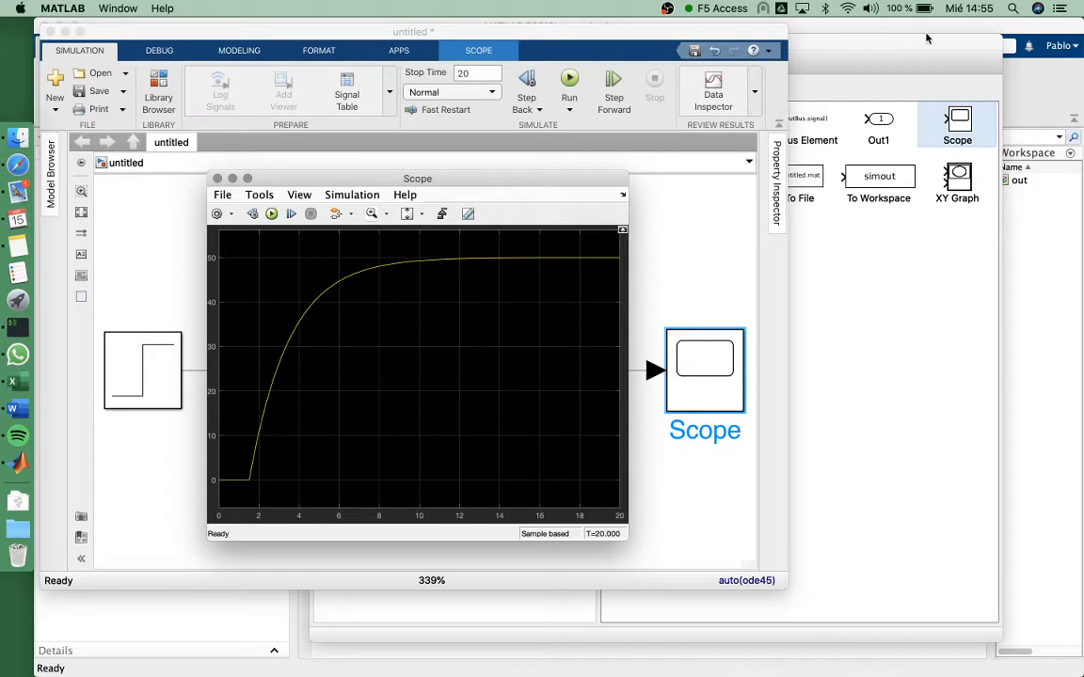
- Create a new script in the main MATLAB window that defines K = 5 and tau = 2 on separate lines
{"action": "left_click", "coordinate": [1002, 28]}
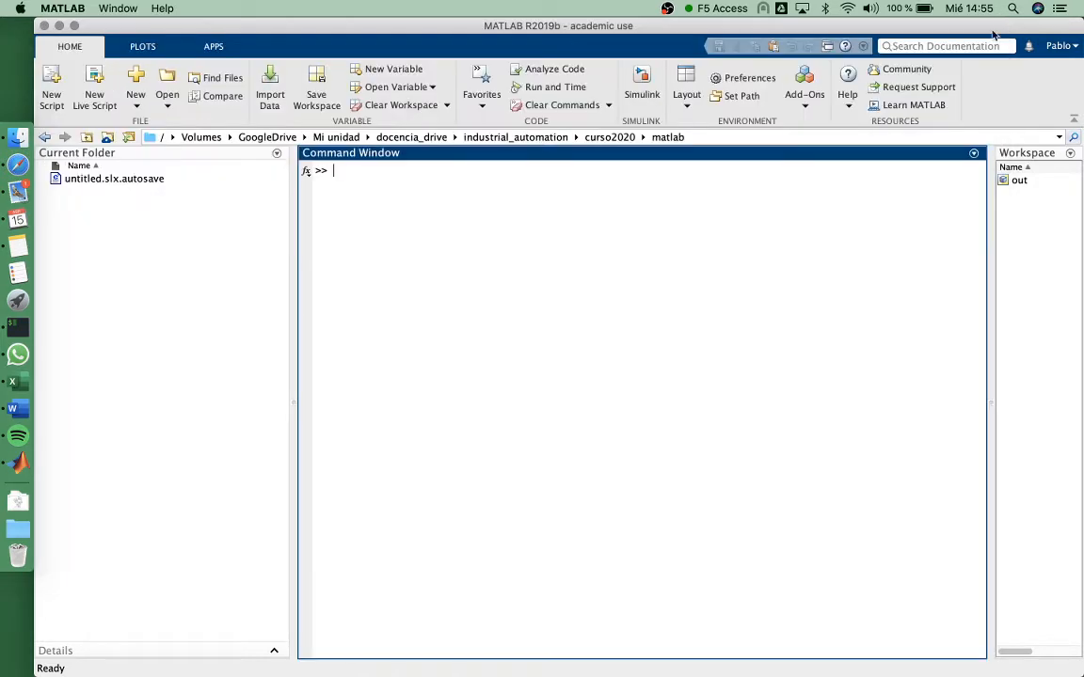
{"action": "left_click", "coordinate": [53, 93]}
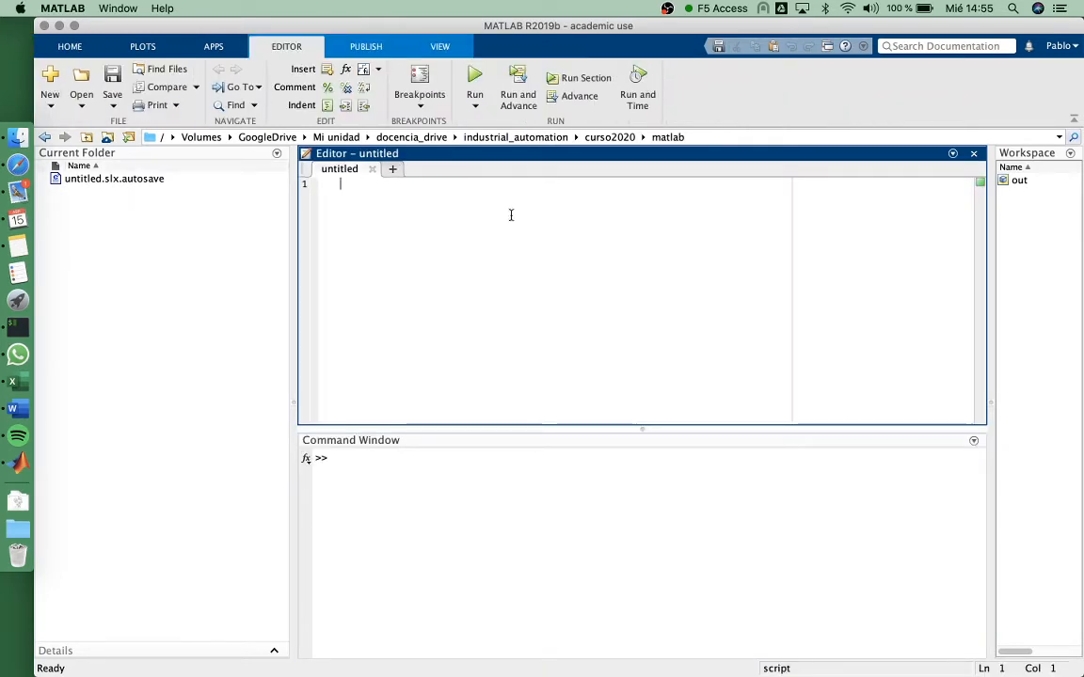
{"action": "type", "text": "K = "}
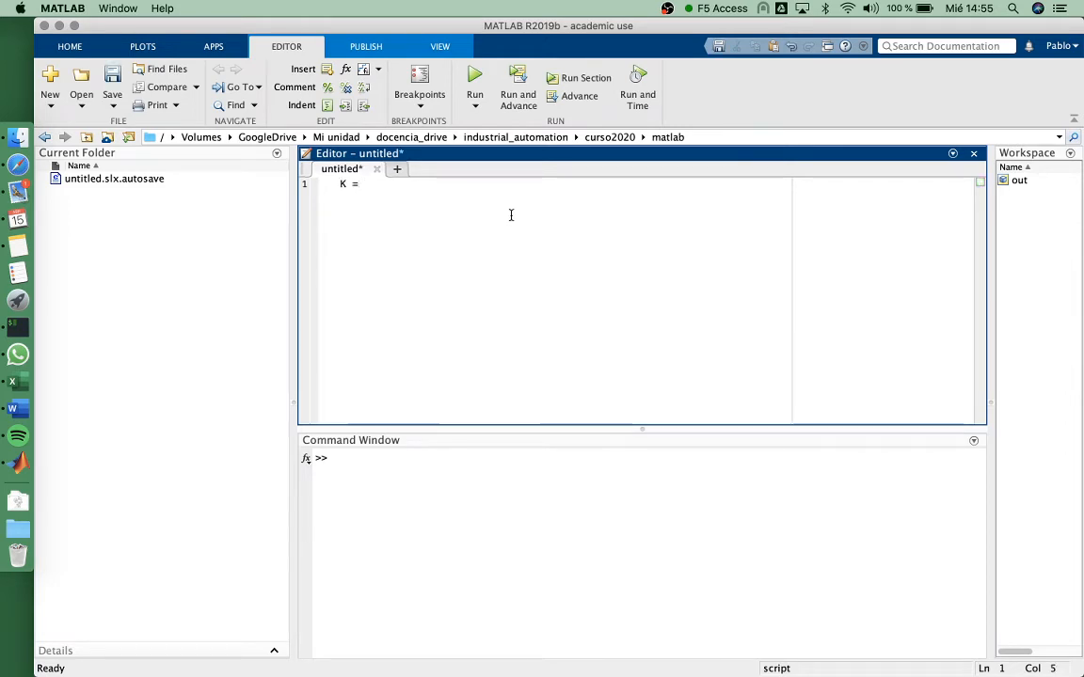
{"action": "type", "text": "5"}
{"action": "key", "text": "Return"}
{"action": "type", "text": "tau = "}
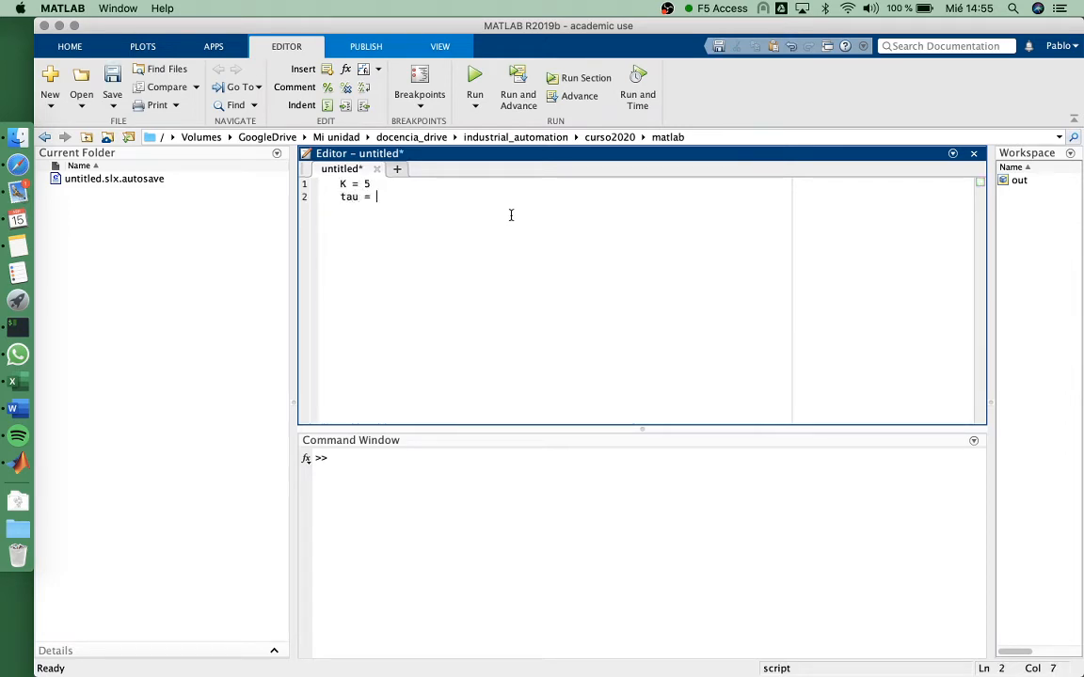
{"action": "type", "text": "2"}
- Run the new script, saving it as parameters in the matlab folder
{"action": "left_click", "coordinate": [474, 77]}
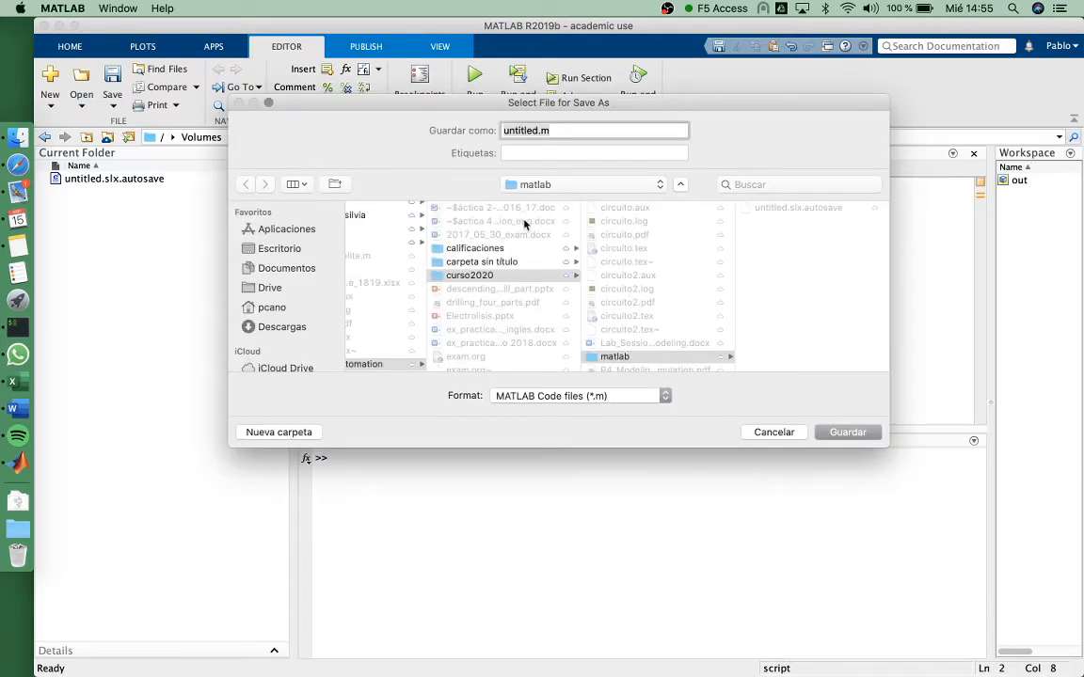
{"action": "type", "text": "parameters"}
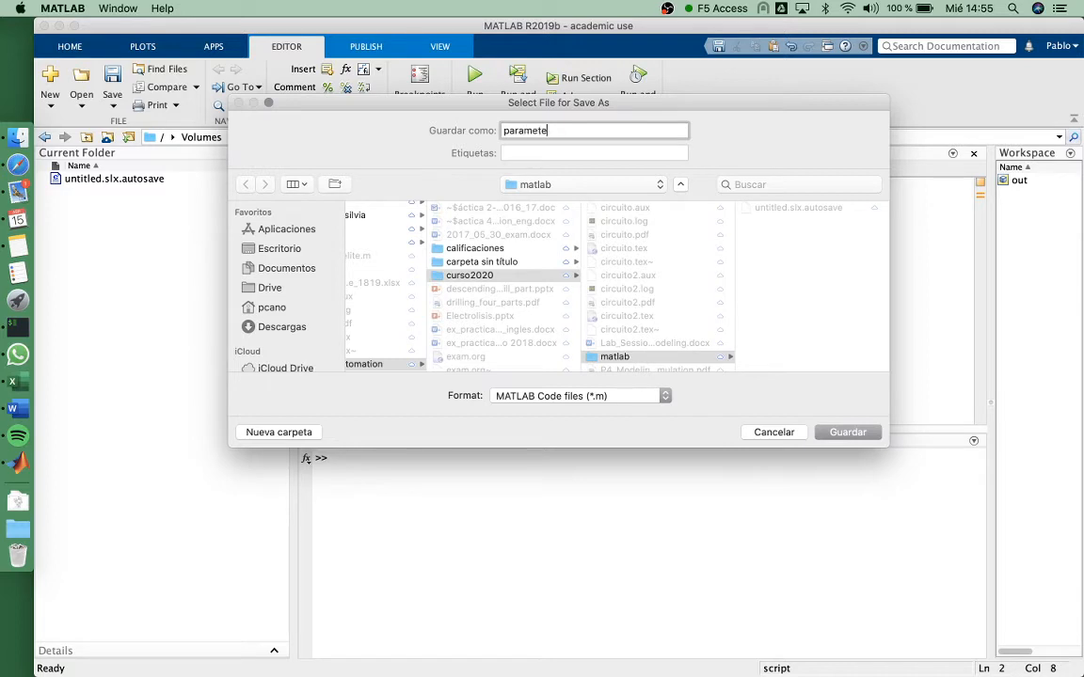
{"action": "left_click", "coordinate": [849, 431]}
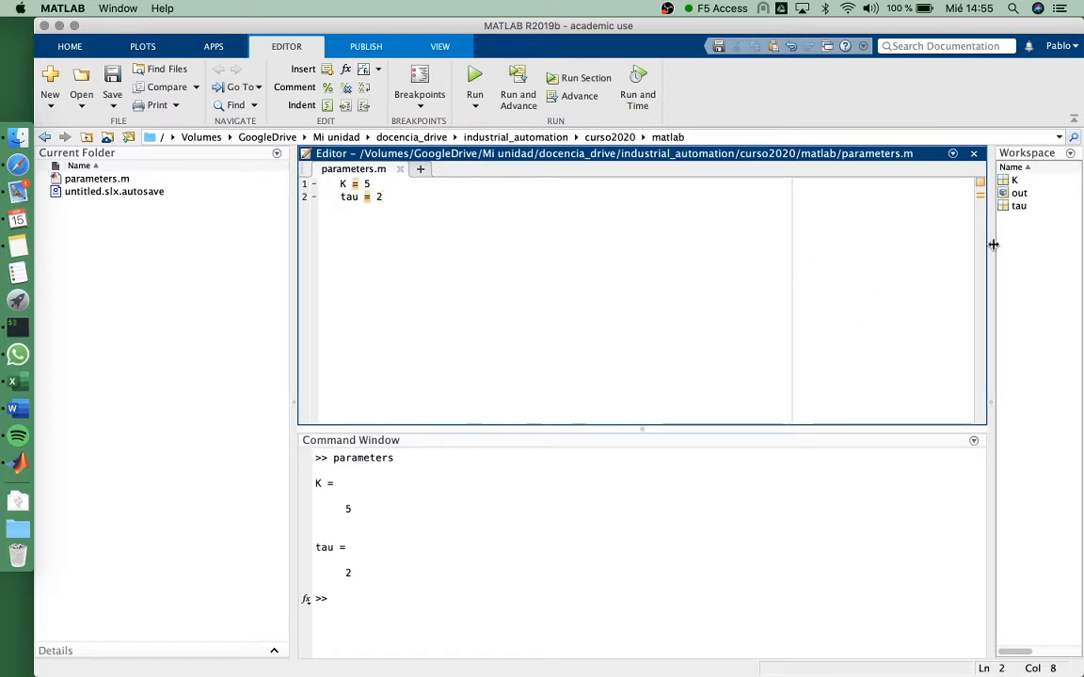
- Widen the Workspace pane to show the variable values and inspect K, tau and out
{"action": "left_click_drag", "start_coordinate": [992, 241], "coordinate": [863, 245]}
{"action": "left_click", "coordinate": [892, 180]}
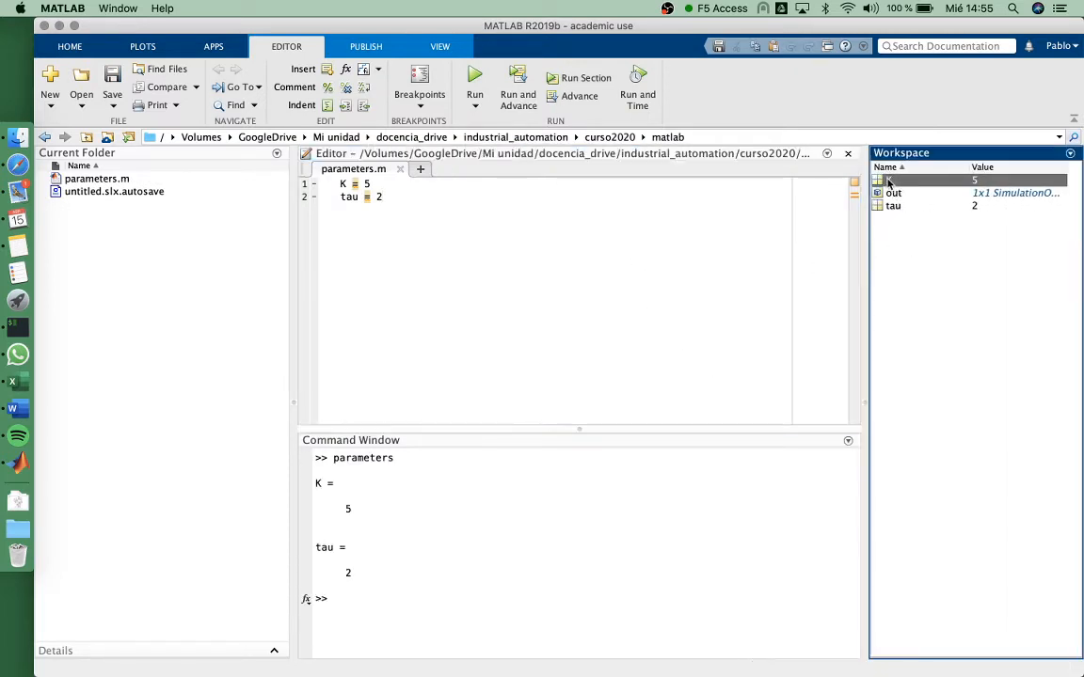
{"action": "left_click", "coordinate": [893, 205]}
{"action": "left_click", "coordinate": [891, 180]}
{"action": "left_click", "coordinate": [893, 193]}
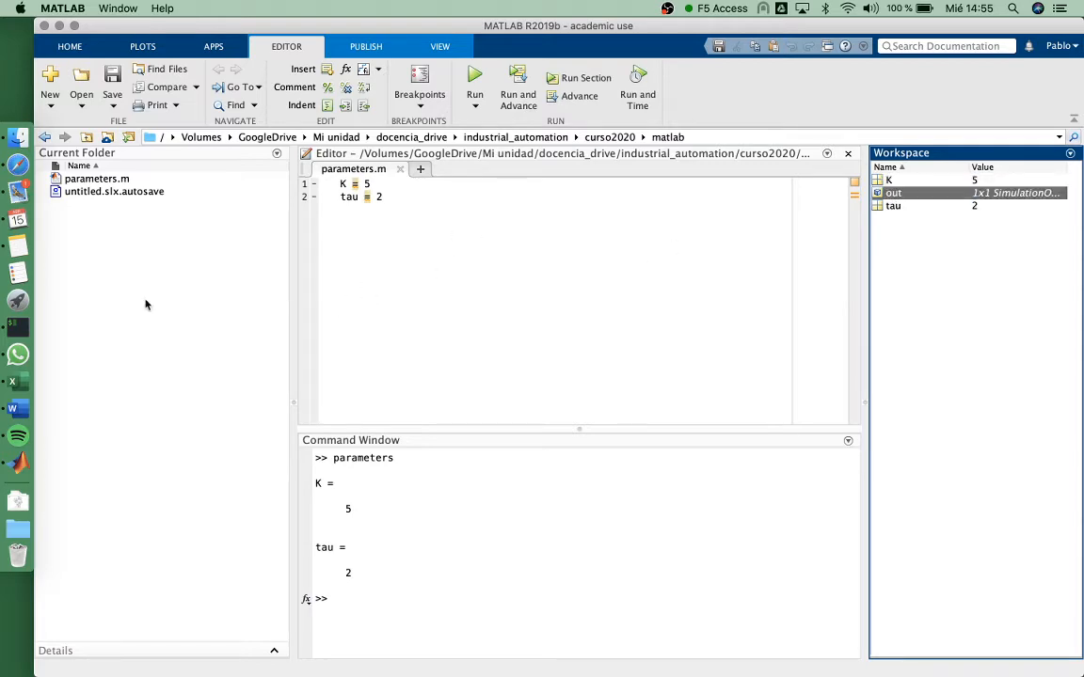
- Return to the Simulink model and set the Transfer Fcn block's numerator coefficients to [K], using the workspace variable
{"action": "key", "text": "ctrl+Up"}
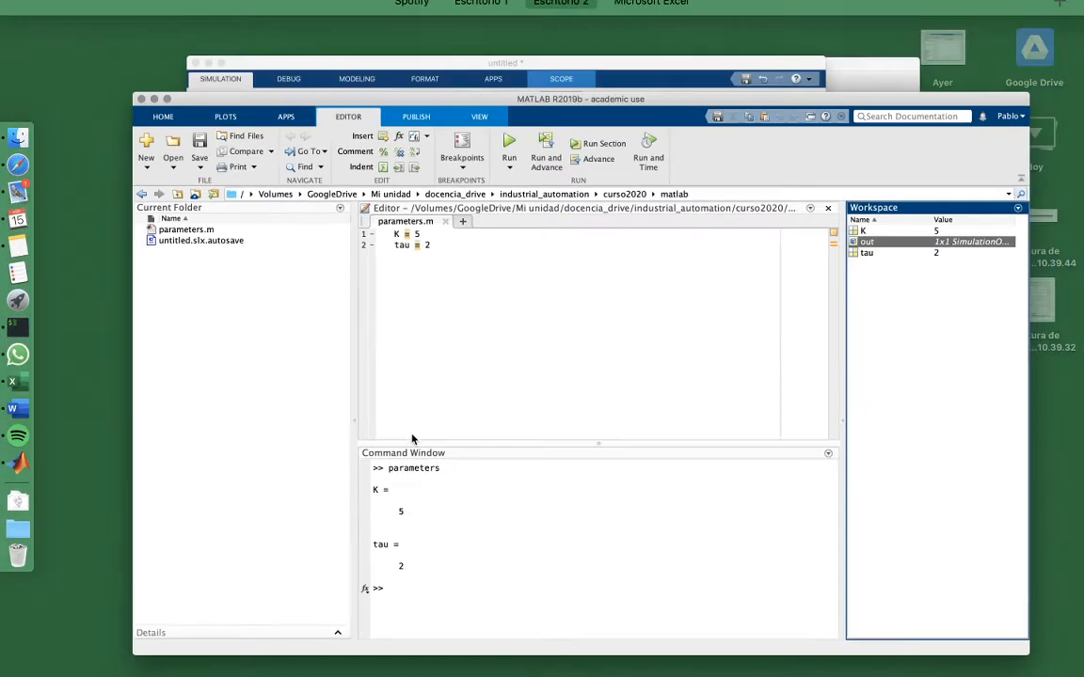
{"action": "left_click", "coordinate": [585, 133]}
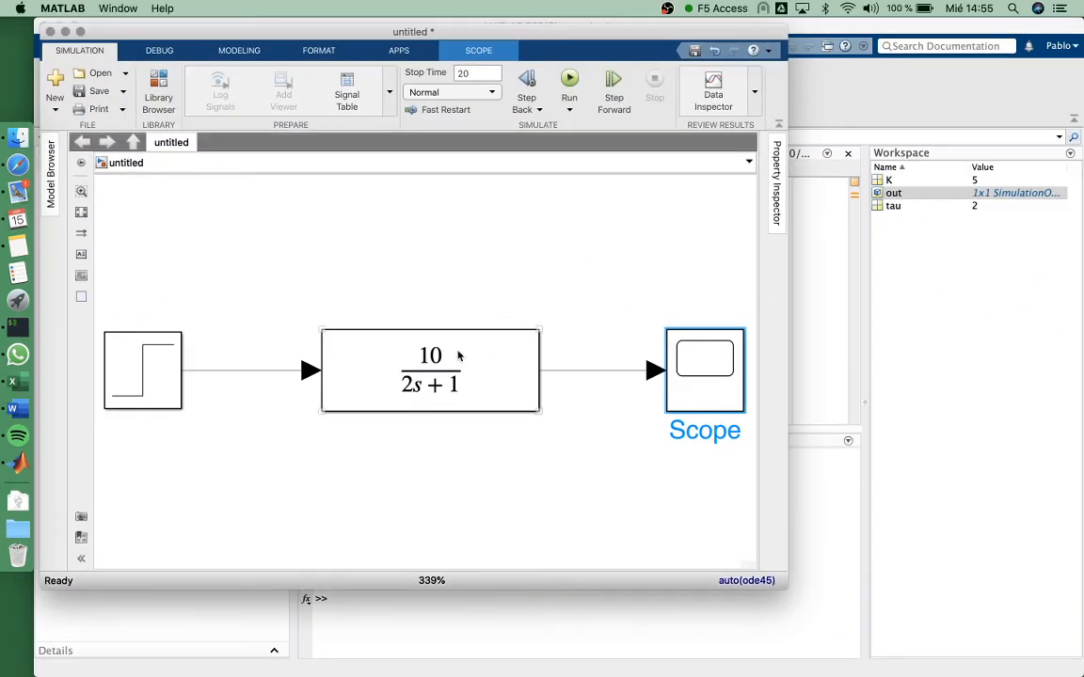
{"action": "double_click", "coordinate": [459, 355]}
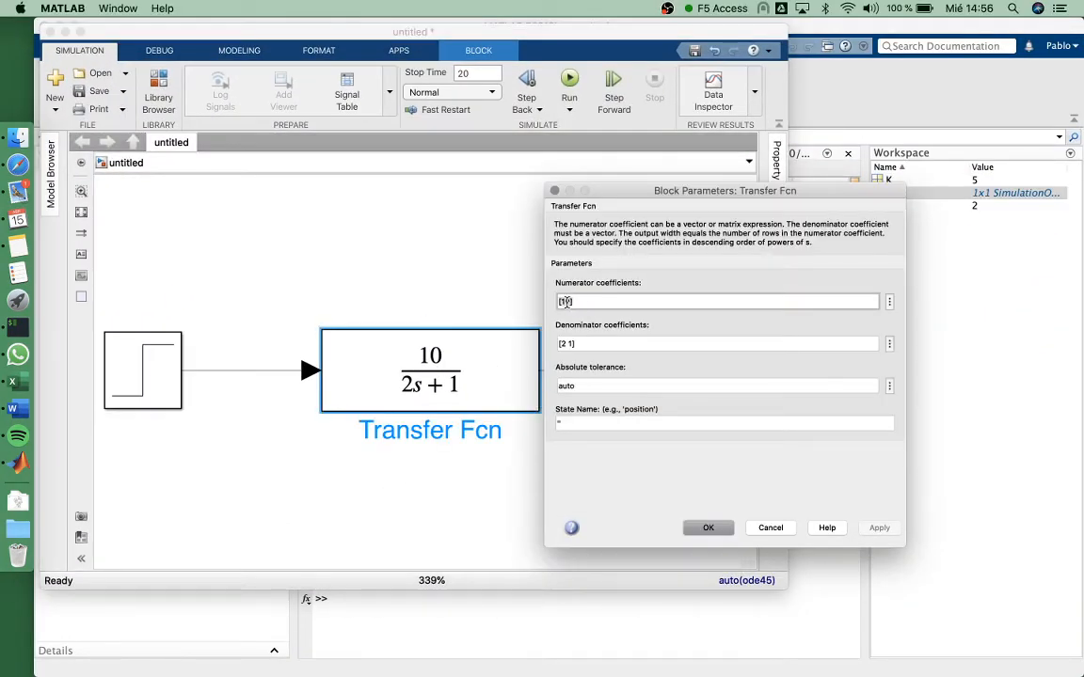
{"action": "key", "text": "BackSpace"}
{"action": "key", "text": "BackSpace"}
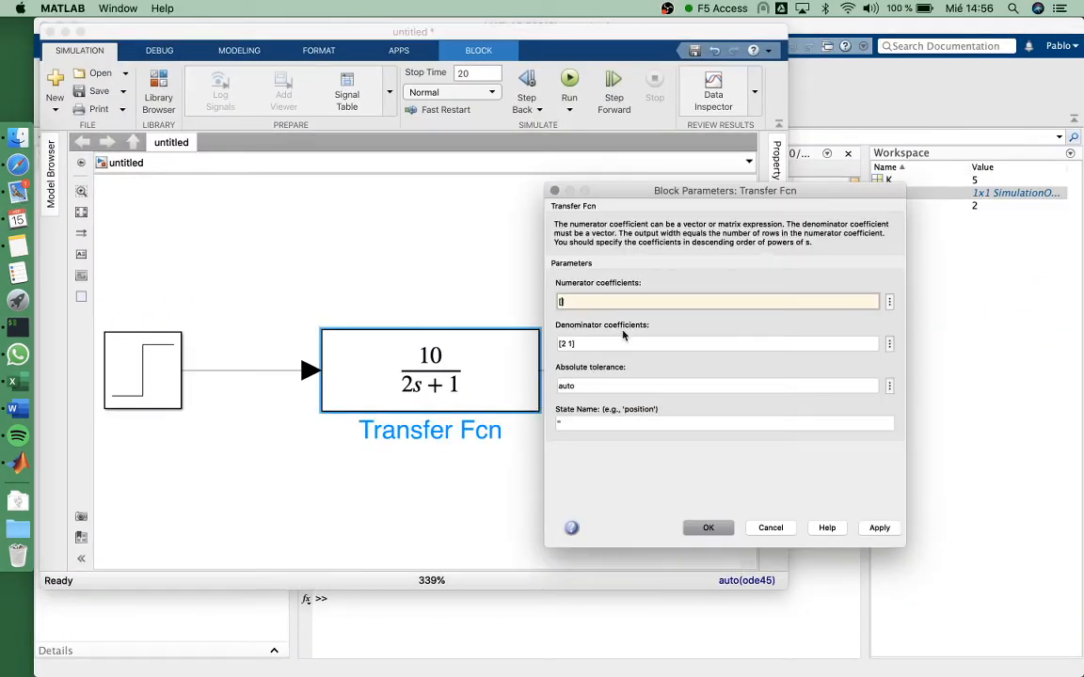
{"action": "left_click", "coordinate": [560, 342]}
{"action": "left_click_drag", "start_coordinate": [559, 345], "coordinate": [605, 347]}
{"action": "left_click", "coordinate": [585, 301]}
{"action": "double_click", "coordinate": [584, 301]}
{"action": "type", "text": "K"}
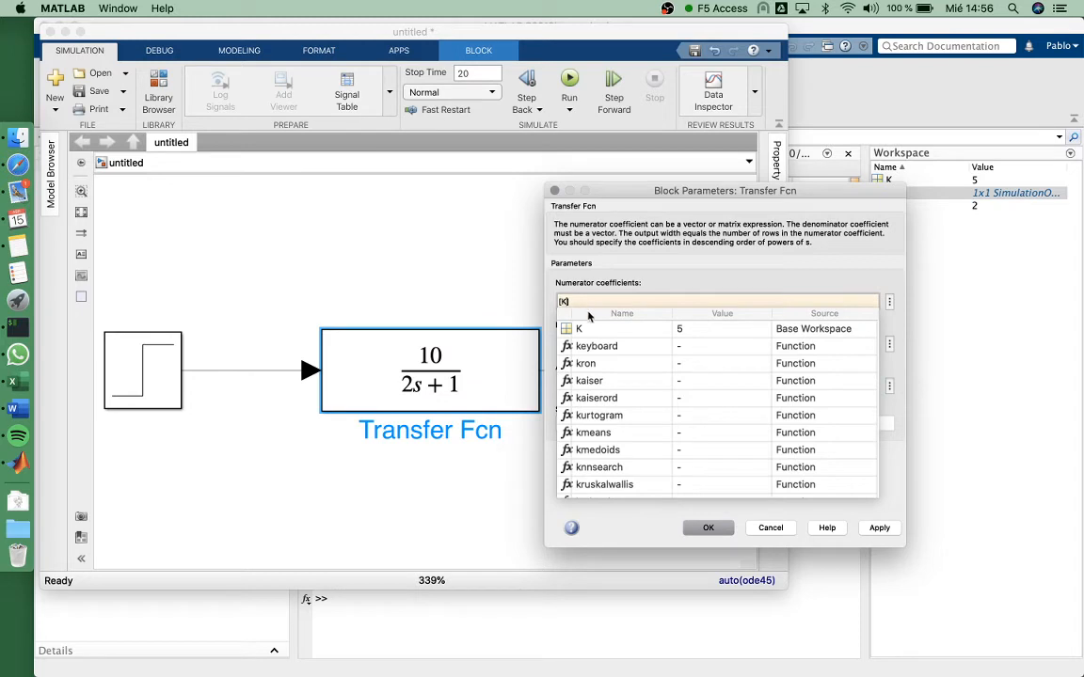
{"action": "left_click", "coordinate": [592, 329]}
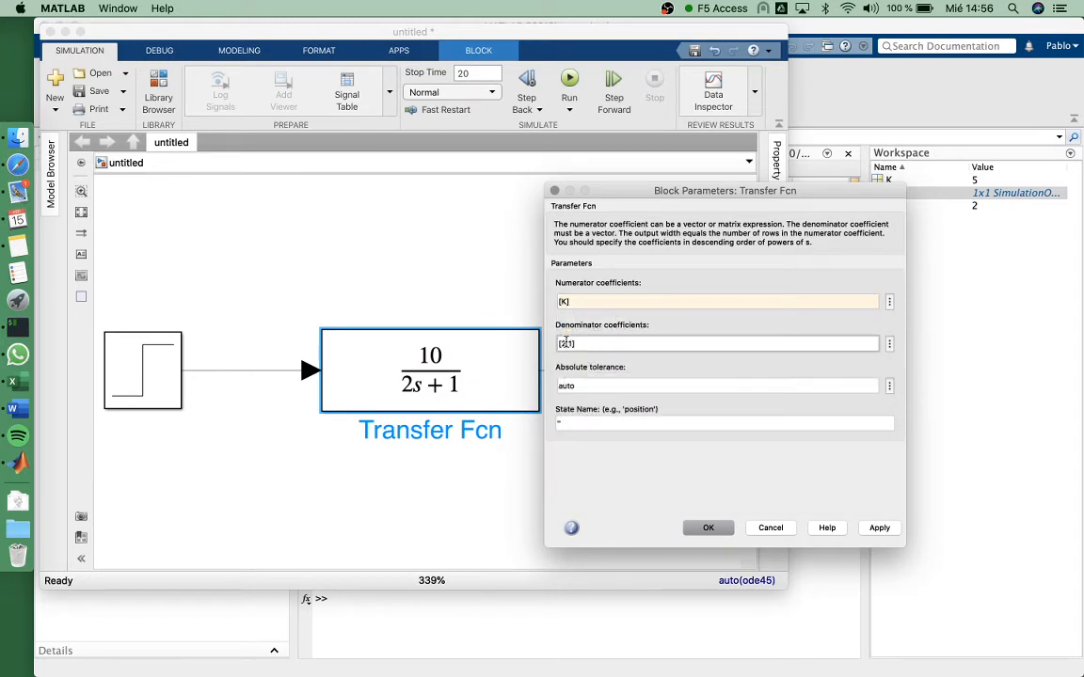
- Set the denominator coefficients to [tau 1], apply the parameters and widen the Transfer Fcn block to fit its full expression
{"action": "key", "text": "BackSpace"}
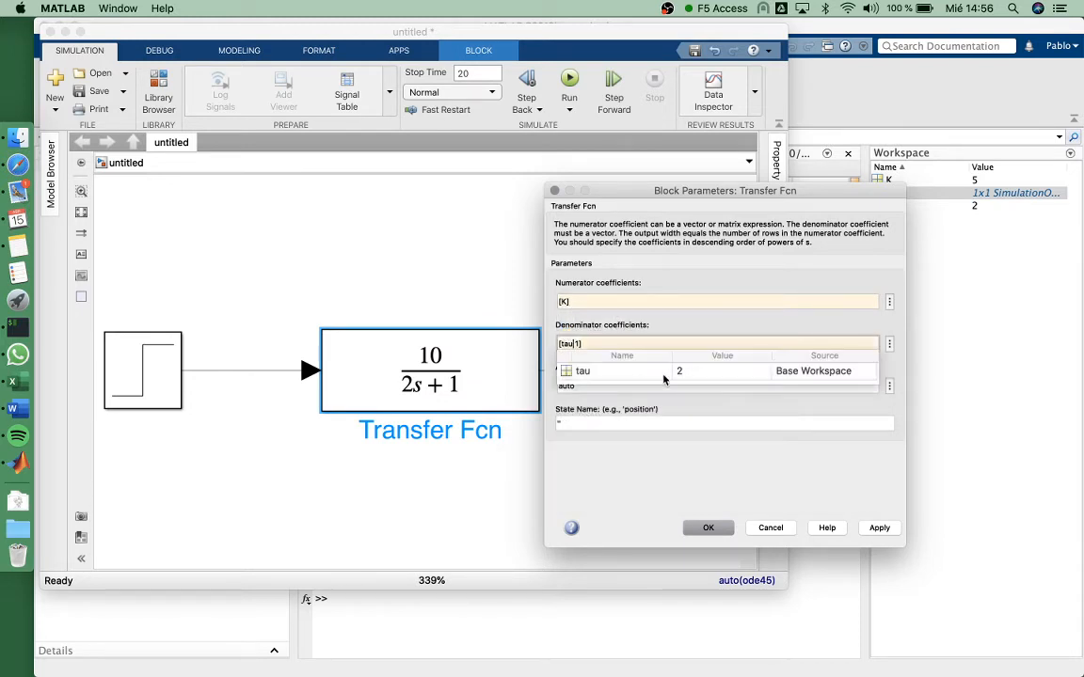
{"action": "left_click", "coordinate": [886, 528]}
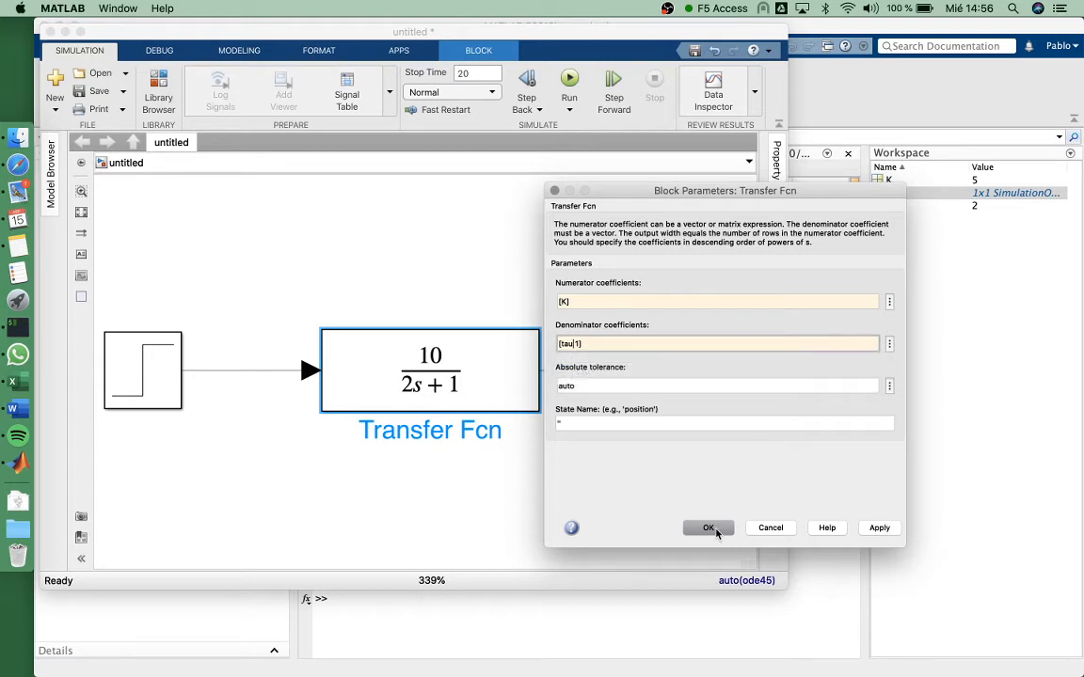
{"action": "left_click", "coordinate": [710, 528]}
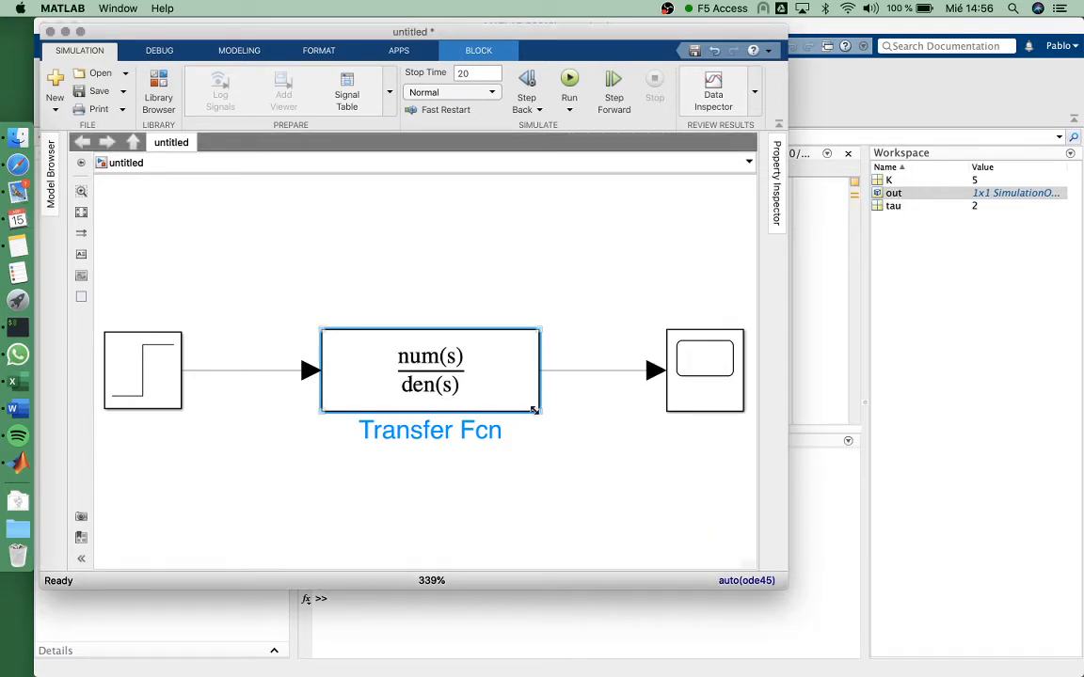
{"action": "left_click_drag", "start_coordinate": [534, 407], "coordinate": [588, 409]}
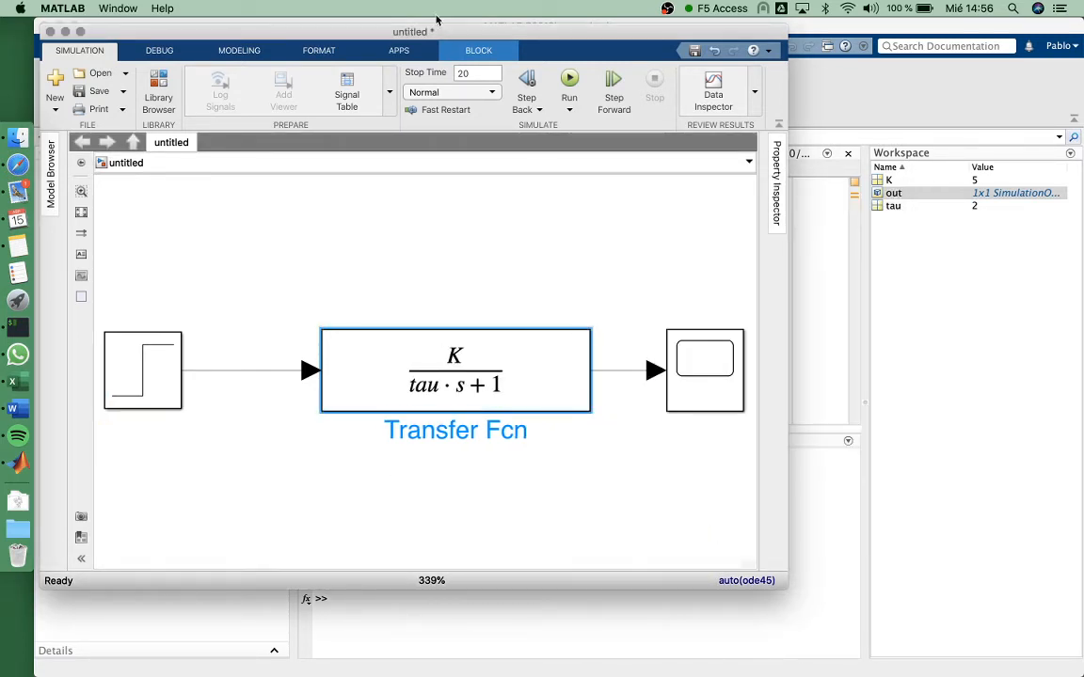
- Run the simulation with the K and tau parameters, view the response in the Scope and close it
{"action": "left_click", "coordinate": [569, 78]}
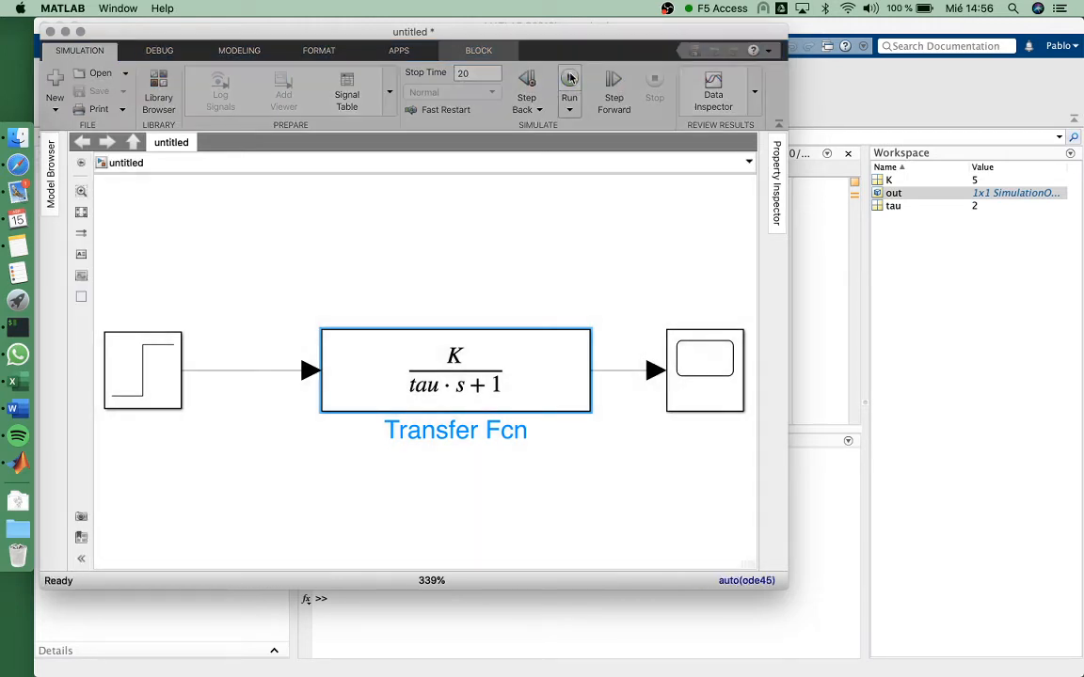
{"action": "double_click", "coordinate": [704, 357]}
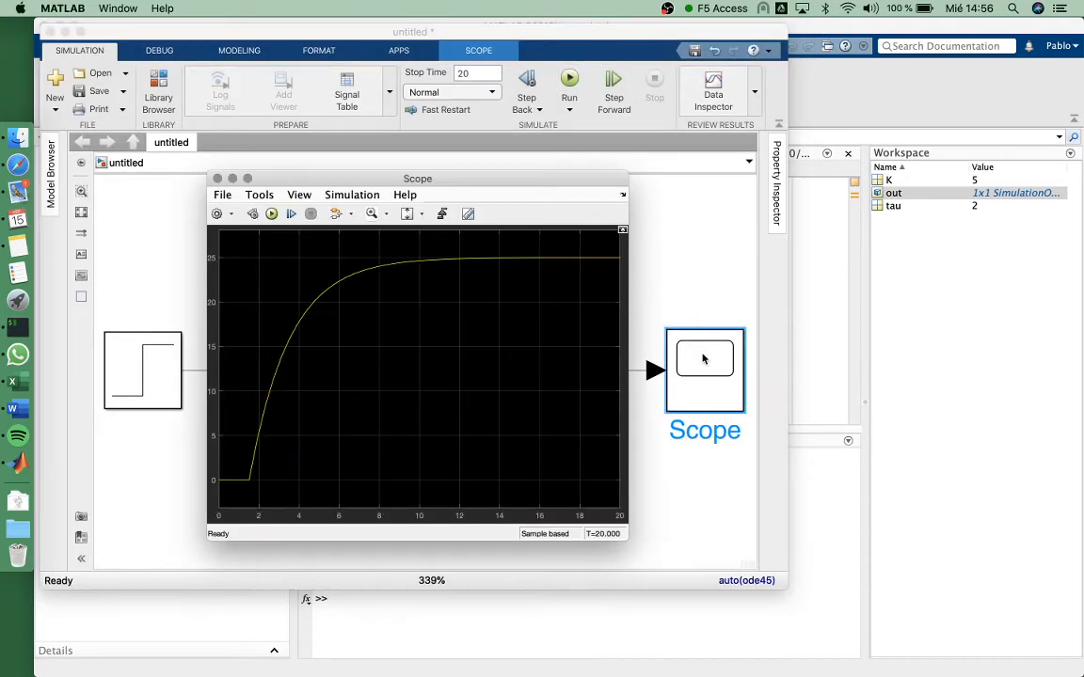
{"action": "left_click", "coordinate": [218, 179]}
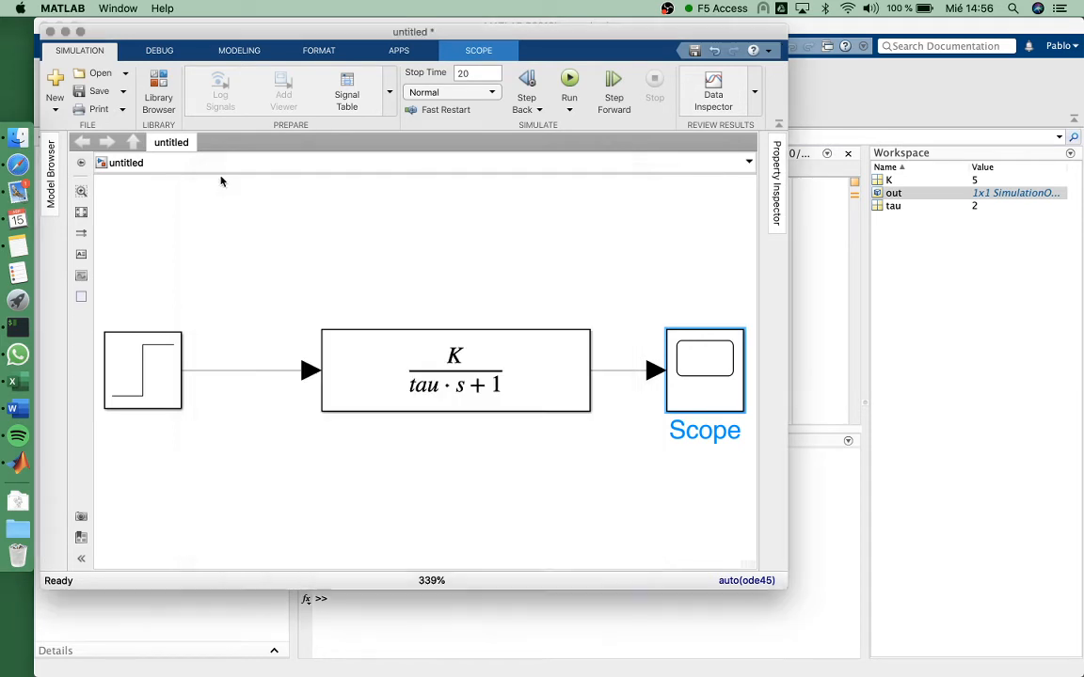
- Add the definitions m = 1, b = 0.1 and k = 2 below tau in the parameters script and run it
{"action": "left_click", "coordinate": [843, 273]}
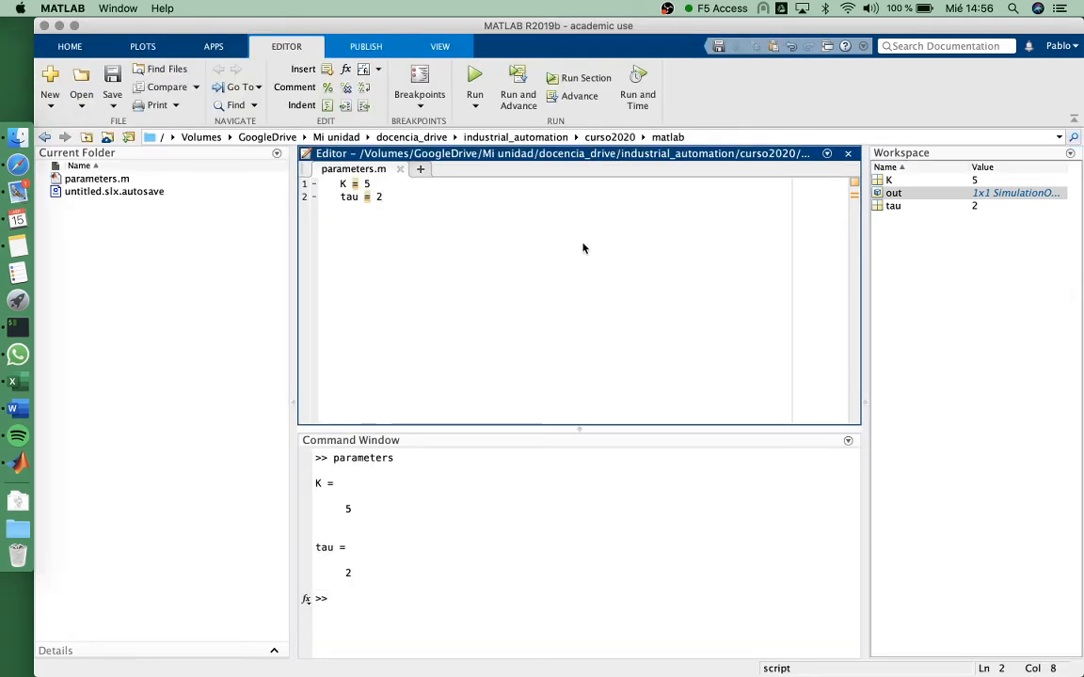
{"action": "key", "text": "Return"}
{"action": "key", "text": "Return"}
{"action": "key", "text": "Return"}
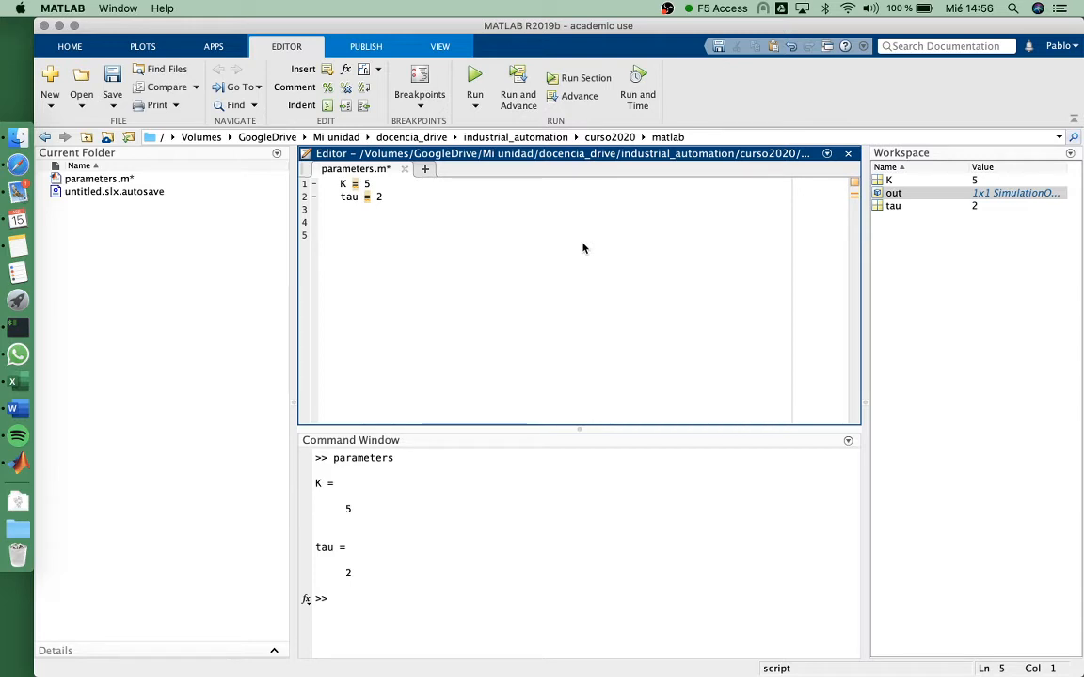
{"action": "type", "text": "m = 1"}
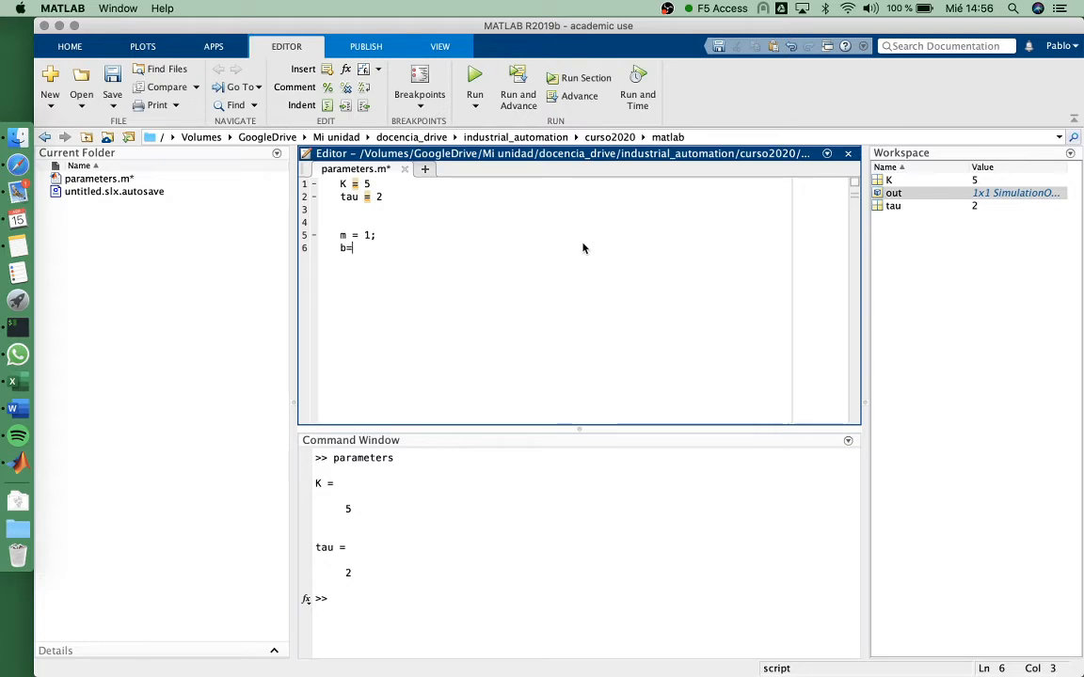
{"action": "type", "text": "0.1;"}
{"action": "key", "text": "Return"}
{"action": "type", "text": "k"}
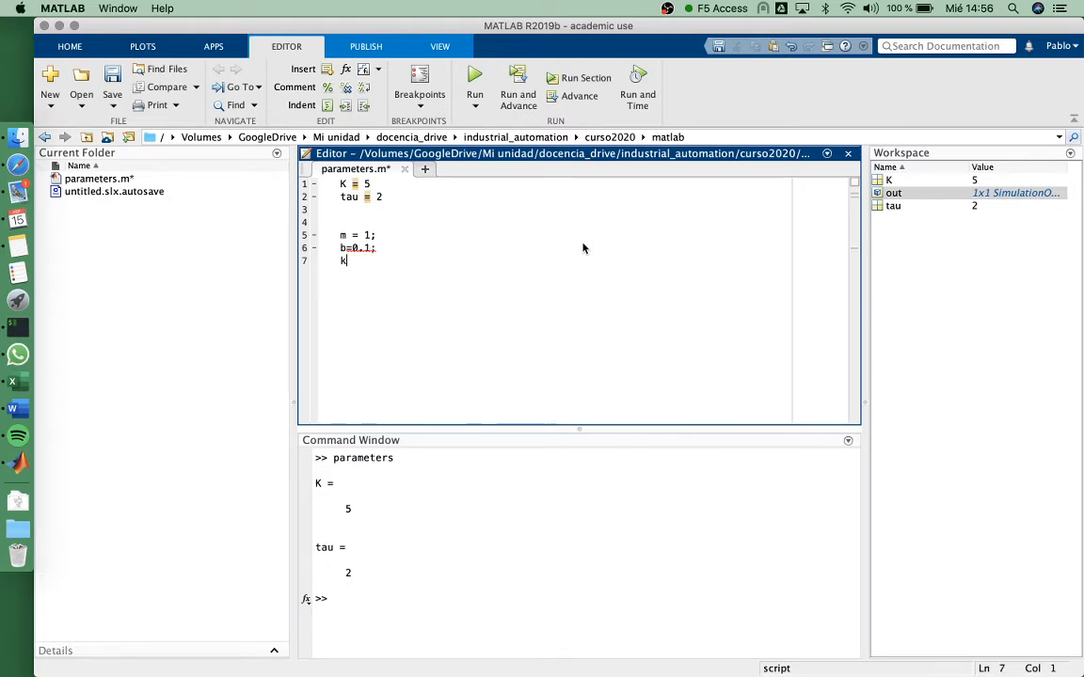
{"action": "type", "text": "=2;"}
{"action": "left_click", "coordinate": [475, 80]}
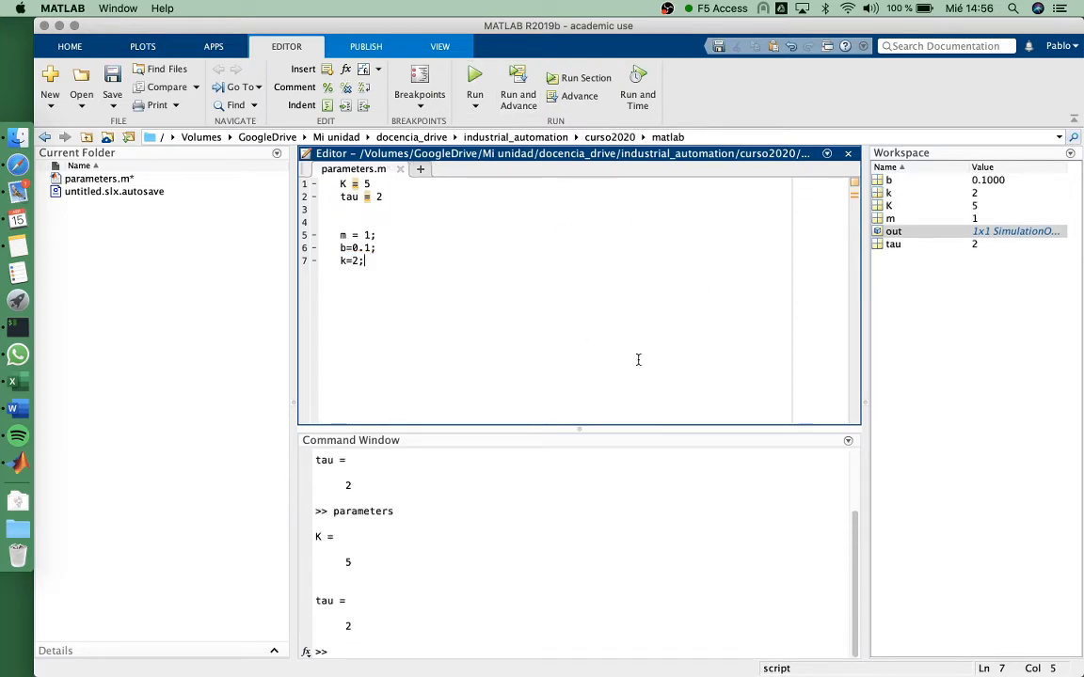
- Return to the Simulink model and change the Transfer Fcn block's numerator coefficients to [1]
{"action": "key", "text": "ctrl+Down"}
{"action": "left_click", "coordinate": [233, 297]}
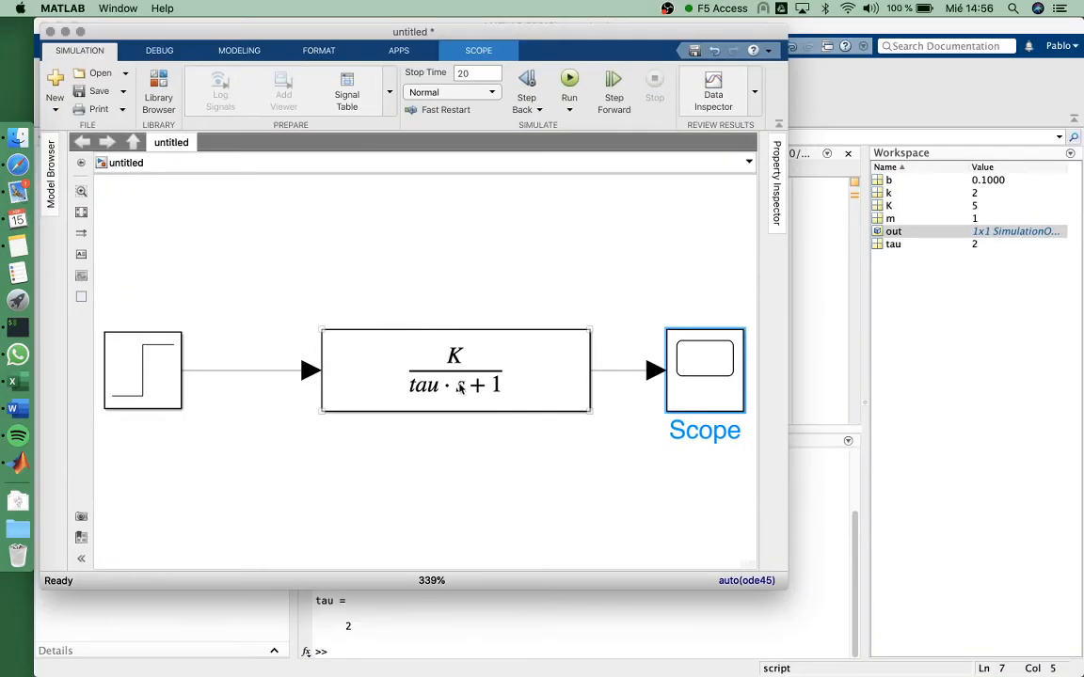
{"action": "double_click", "coordinate": [459, 388]}
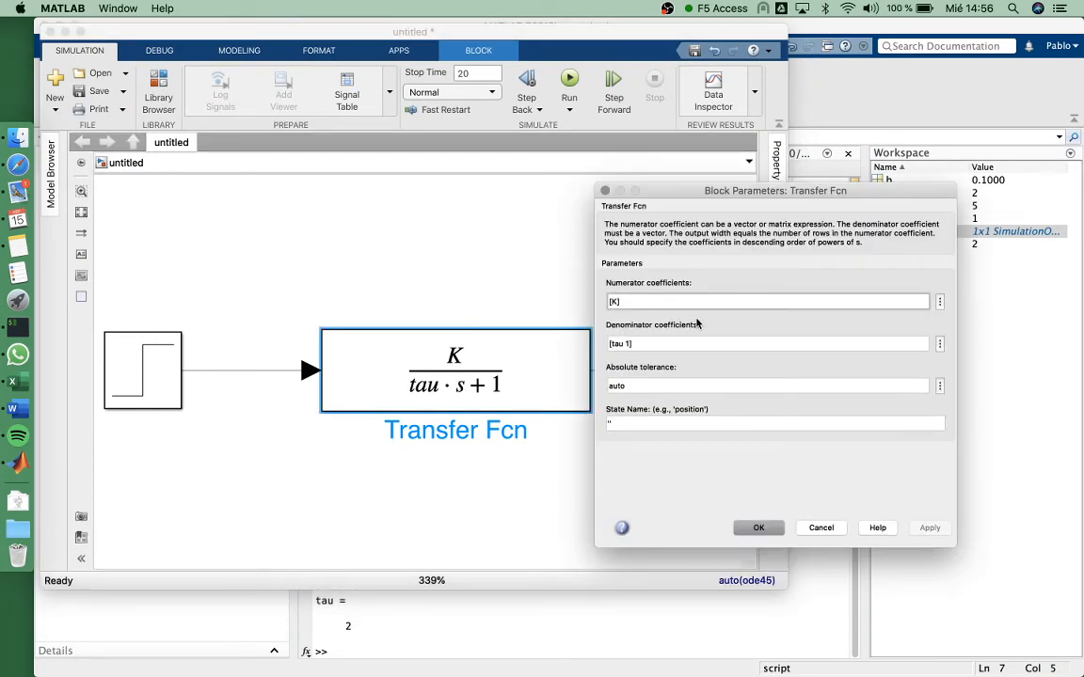
{"action": "key", "text": "BackSpace"}
{"action": "type", "text": "1"}
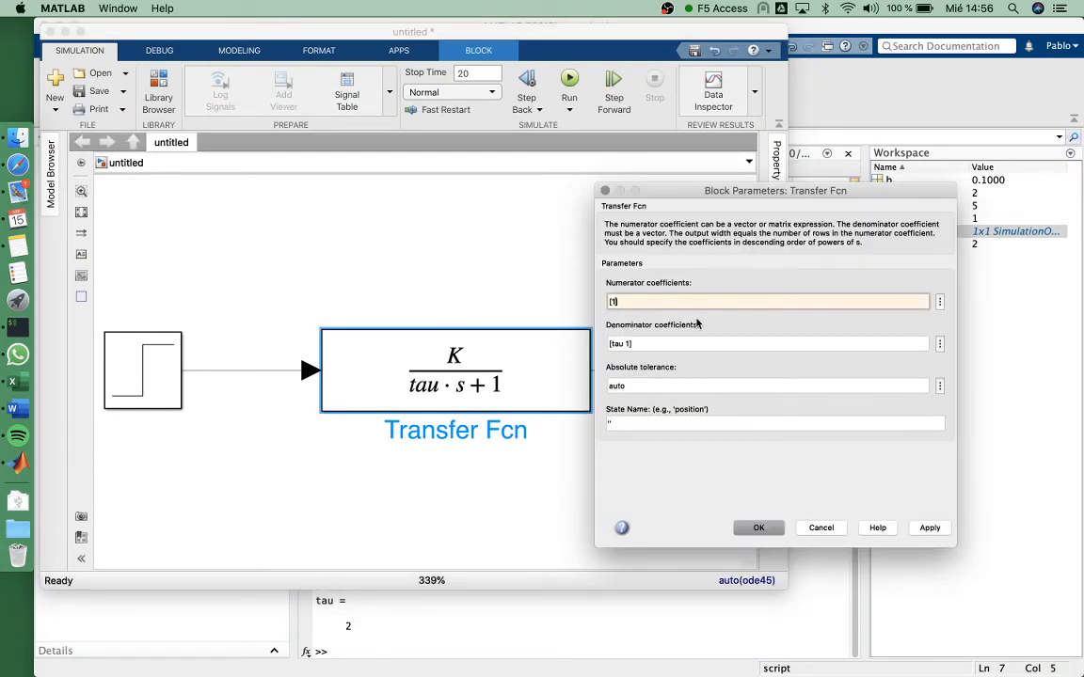
- Set the Transfer Fcn block's denominator coefficients to [m b k], apply the parameters and close the block's dialog
{"action": "left_click", "coordinate": [622, 343]}
{"action": "key", "text": "BackSpace"}
{"action": "key", "text": "BackSpace"}
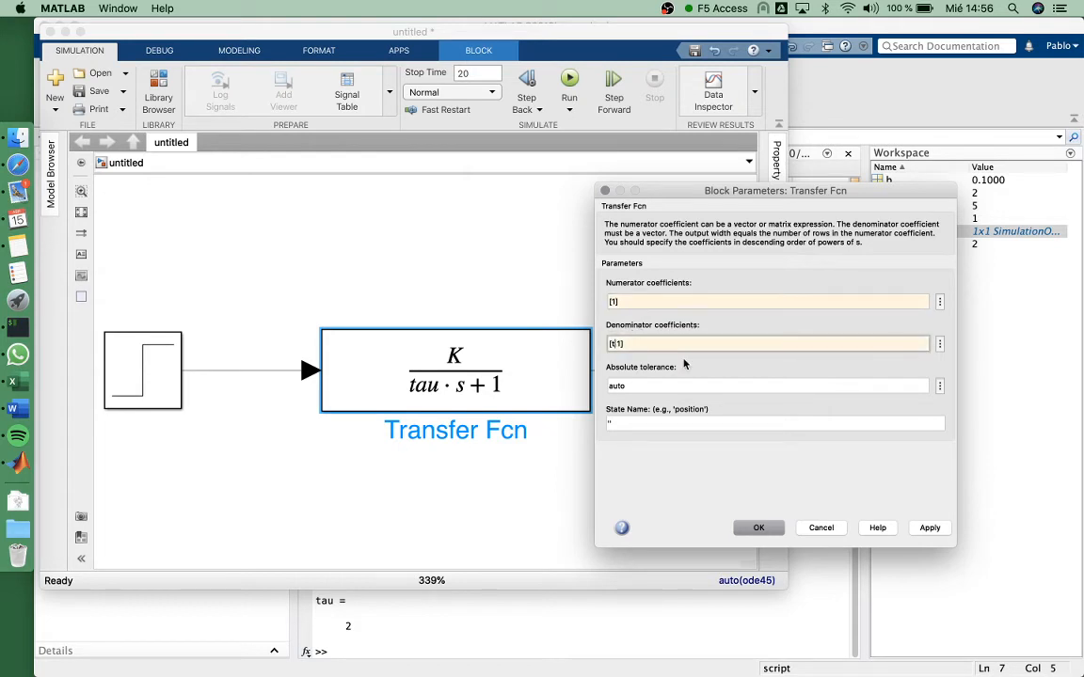
{"action": "type", "text": "m"}
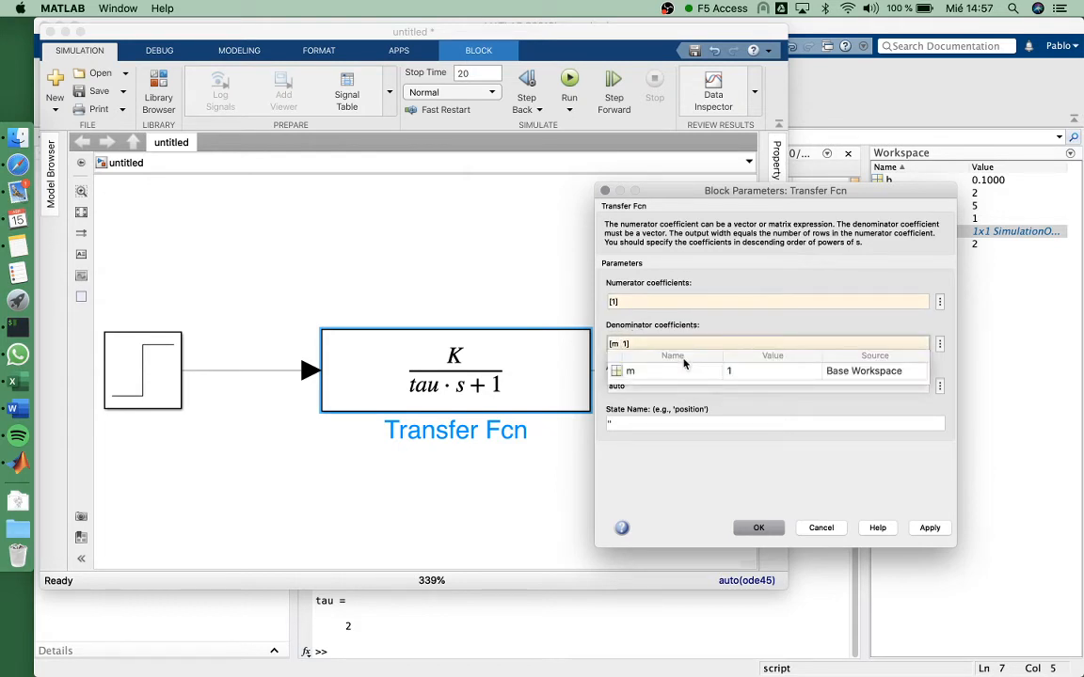
{"action": "type", "text": " b"}
{"action": "key", "text": "Right"}
{"action": "key", "text": "BackSpace"}
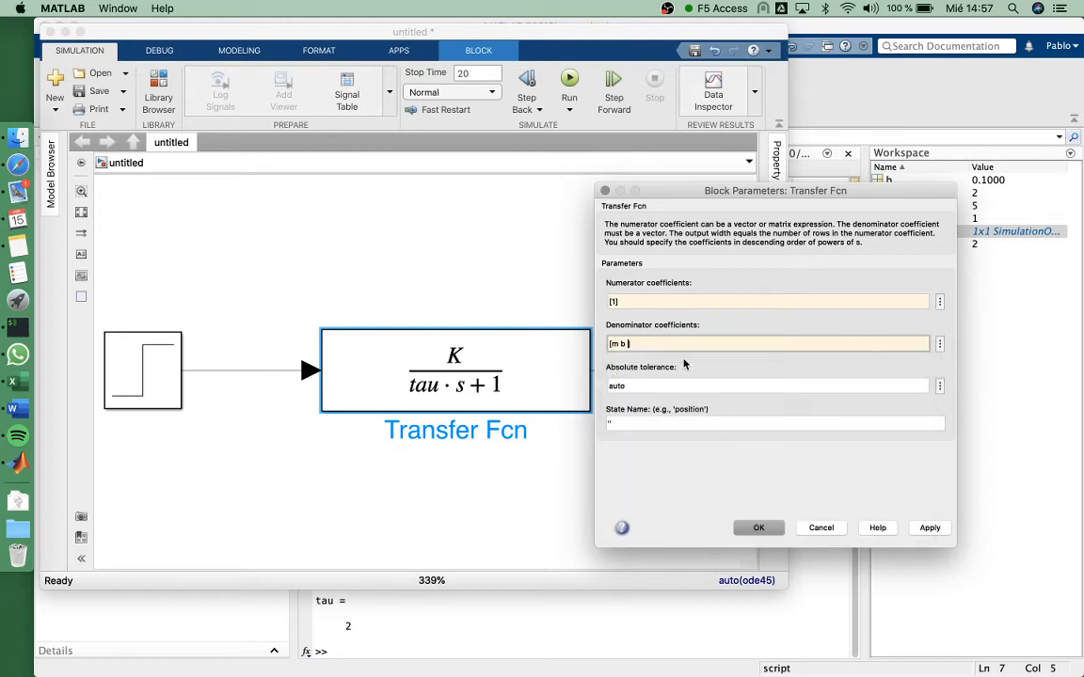
{"action": "type", "text": "k"}
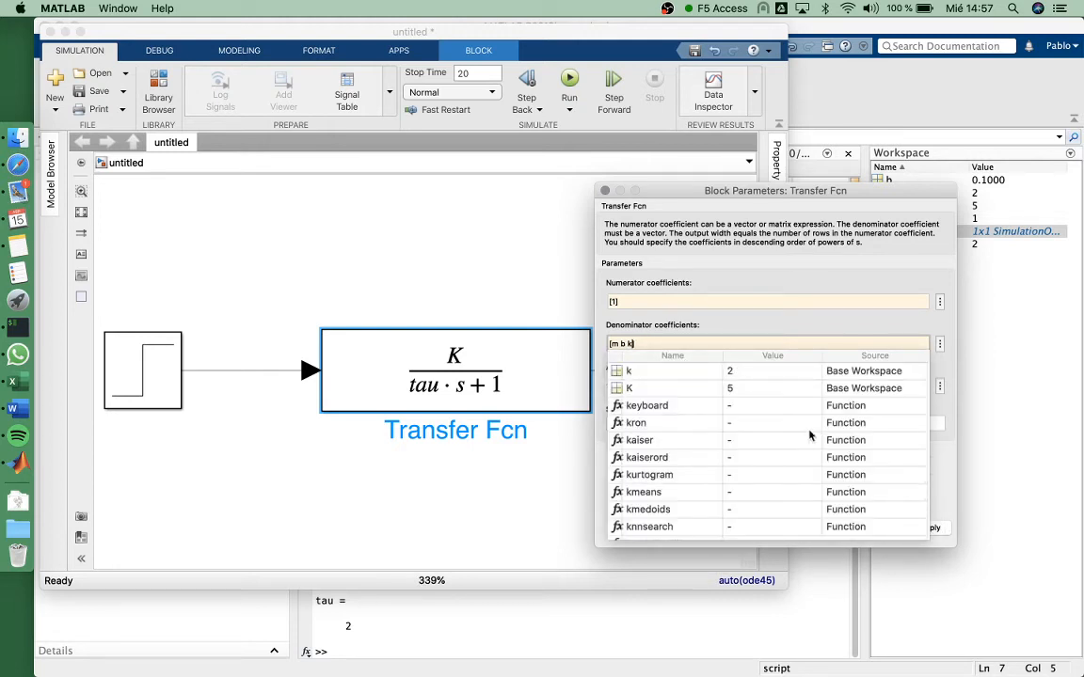
{"action": "key", "text": "Escape"}
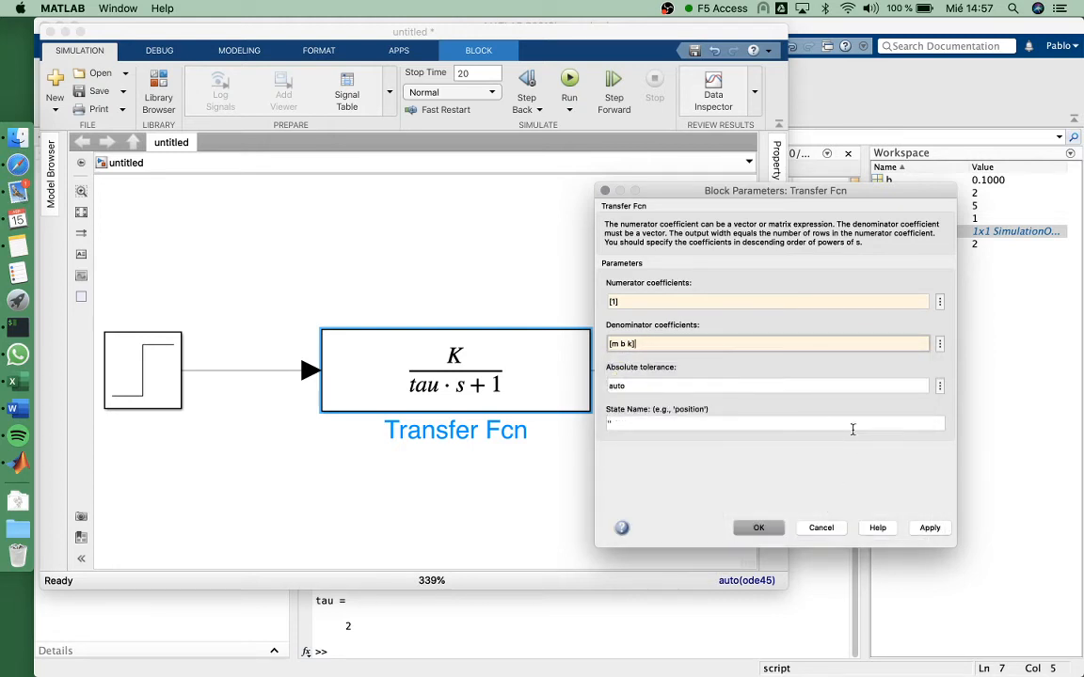
{"action": "left_click", "coordinate": [929, 530]}
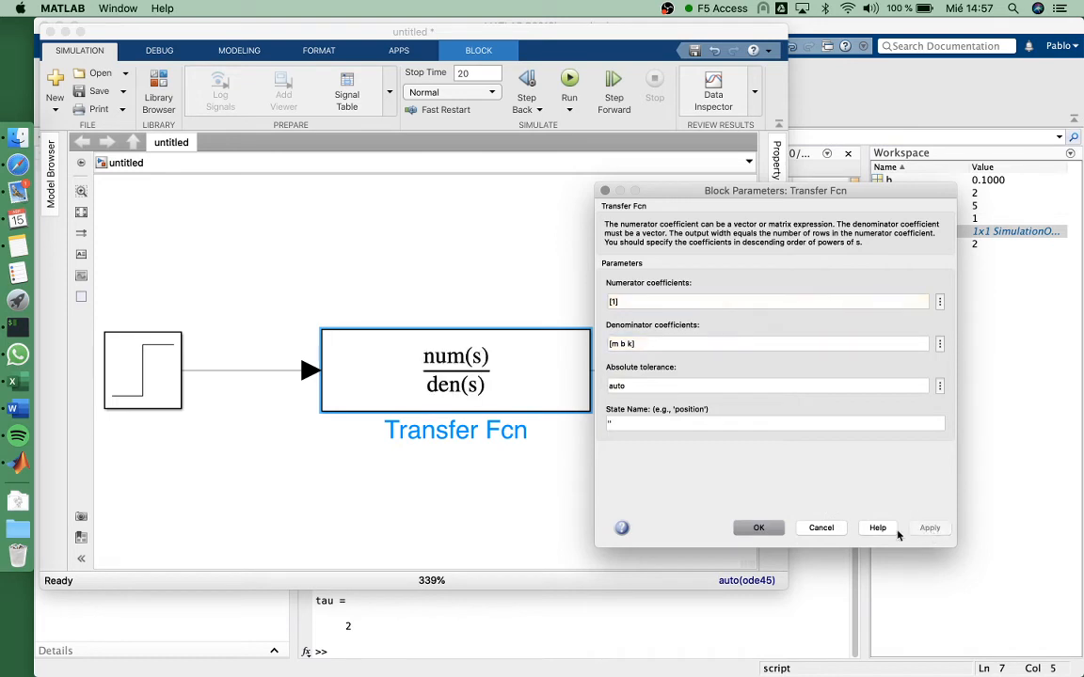
{"action": "left_click", "coordinate": [757, 528]}
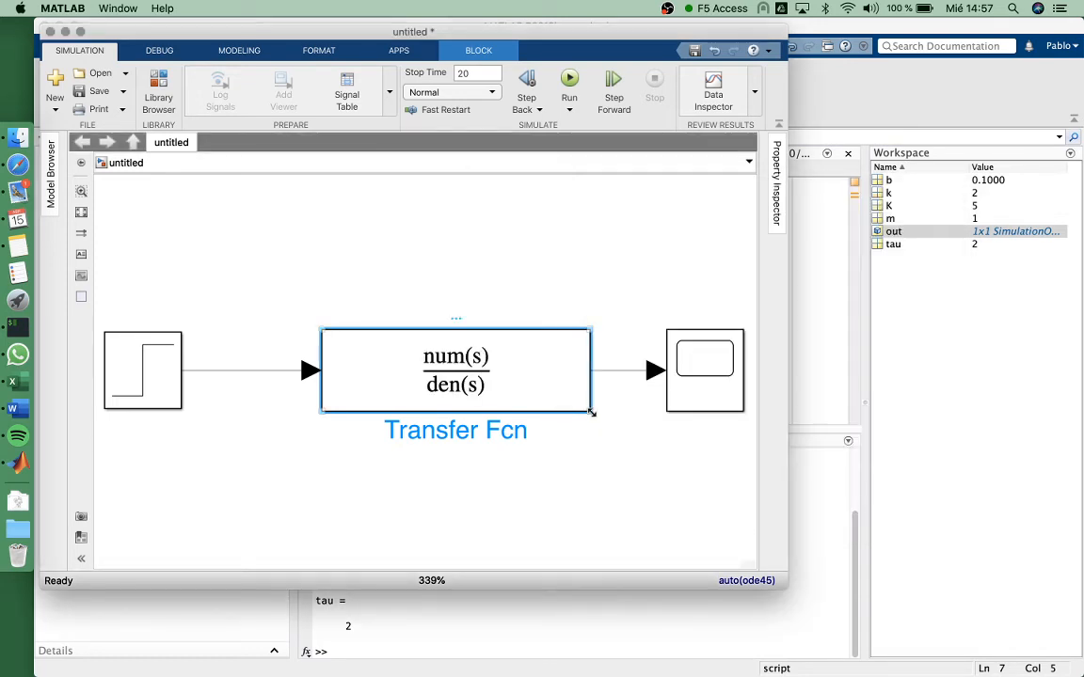
- Widen and reposition the Transfer Fcn block until it fits its full second-order expression
{"action": "left_click_drag", "start_coordinate": [590, 412], "coordinate": [640, 411]}
{"action": "left_click_drag", "start_coordinate": [497, 390], "coordinate": [441, 392]}
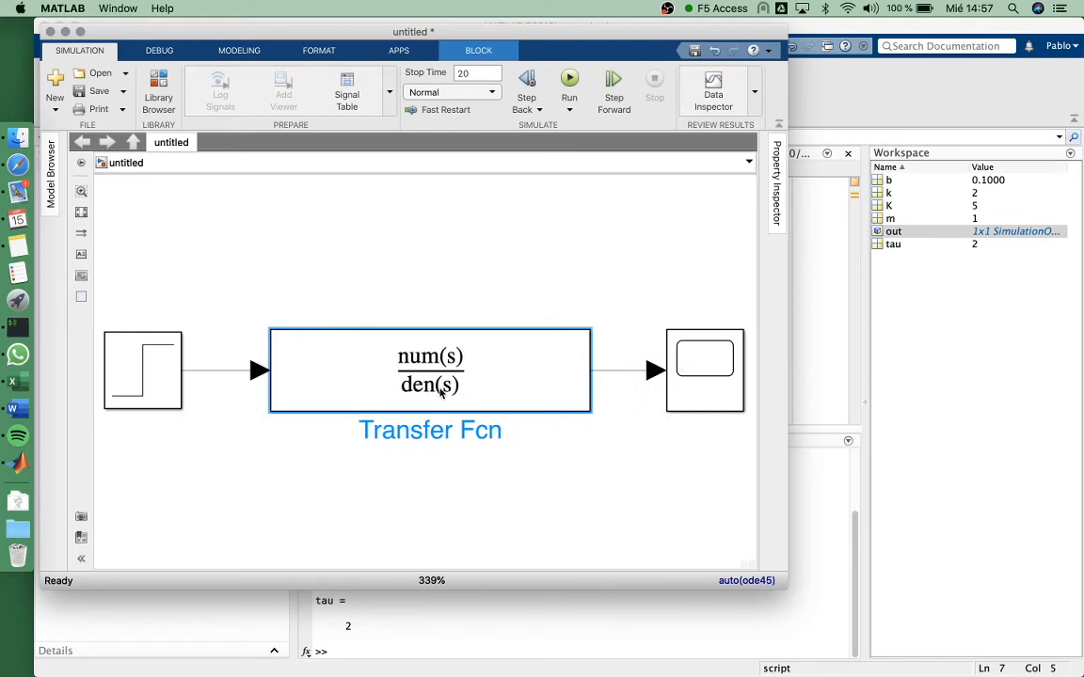
{"action": "left_click_drag", "start_coordinate": [590, 410], "coordinate": [641, 411]}
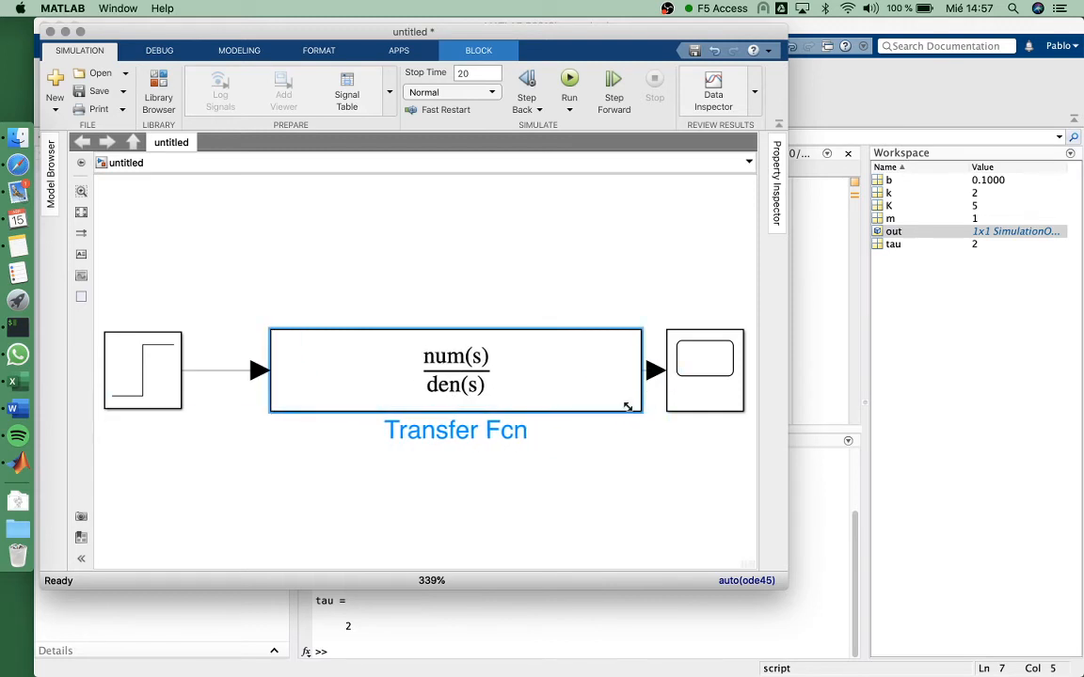
{"action": "left_click_drag", "start_coordinate": [528, 400], "coordinate": [441, 400]}
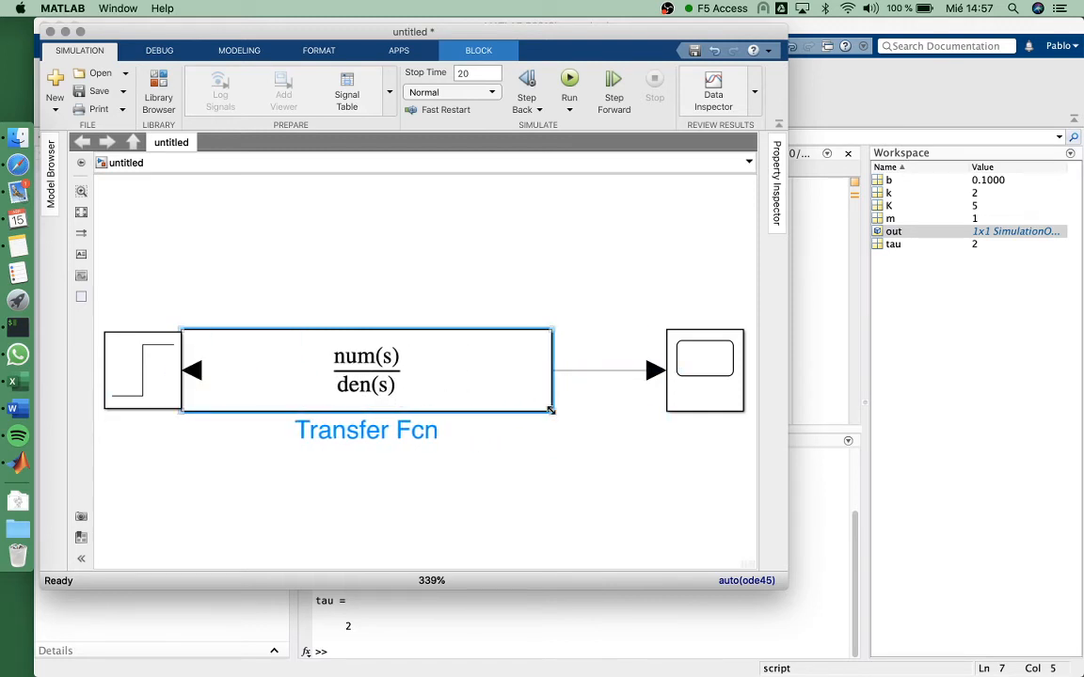
{"action": "left_click_drag", "start_coordinate": [553, 410], "coordinate": [630, 409]}
{"action": "left_click_drag", "start_coordinate": [520, 385], "coordinate": [540, 385]}
{"action": "scroll", "coordinate": [101, 218], "scroll_direction": "down", "scroll_amount": 1}
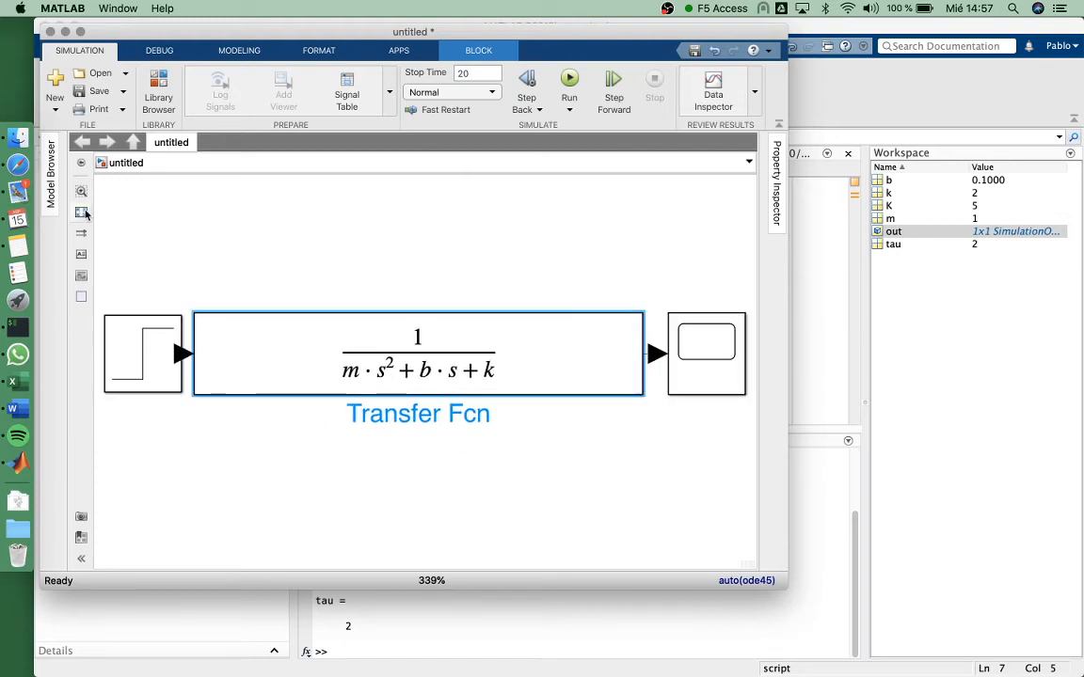
- Move the Step block away from the widened Transfer Fcn block and fit the whole diagram to the view
{"action": "left_click_drag", "start_coordinate": [149, 374], "coordinate": [104, 365]}
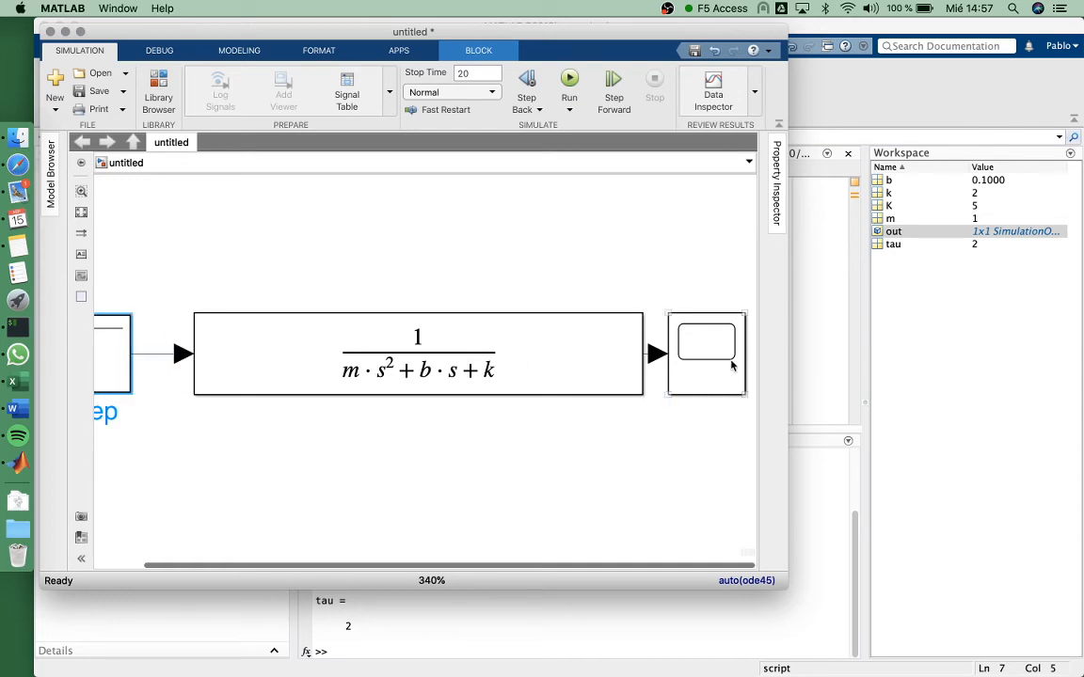
{"action": "left_click_drag", "start_coordinate": [721, 329], "coordinate": [733, 329]}
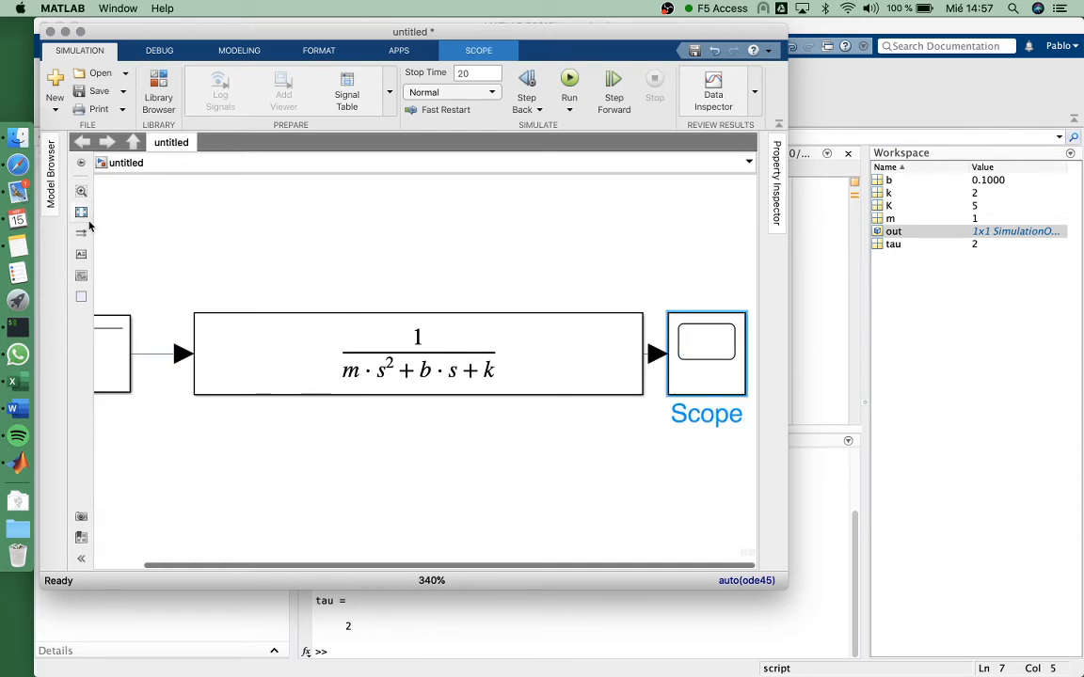
{"action": "left_click", "coordinate": [80, 211]}
{"action": "left_click", "coordinate": [423, 376]}
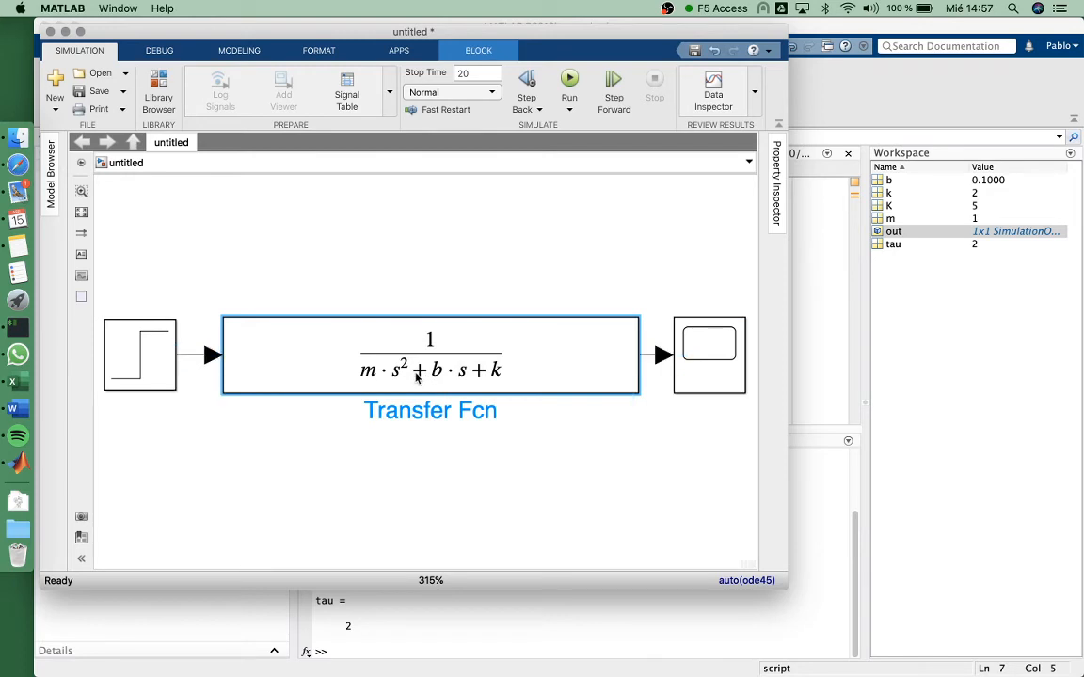
- Run the simulation with the m, b and k coefficients, view the response in the Scope and close it
{"action": "left_click", "coordinate": [562, 94]}
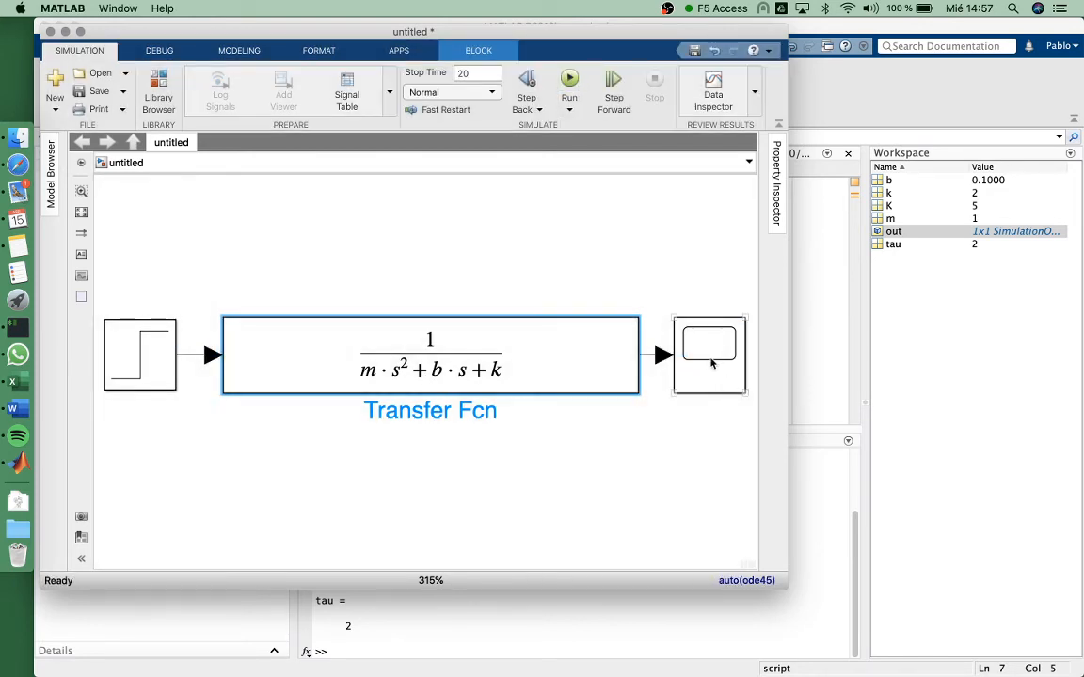
{"action": "double_click", "coordinate": [712, 364]}
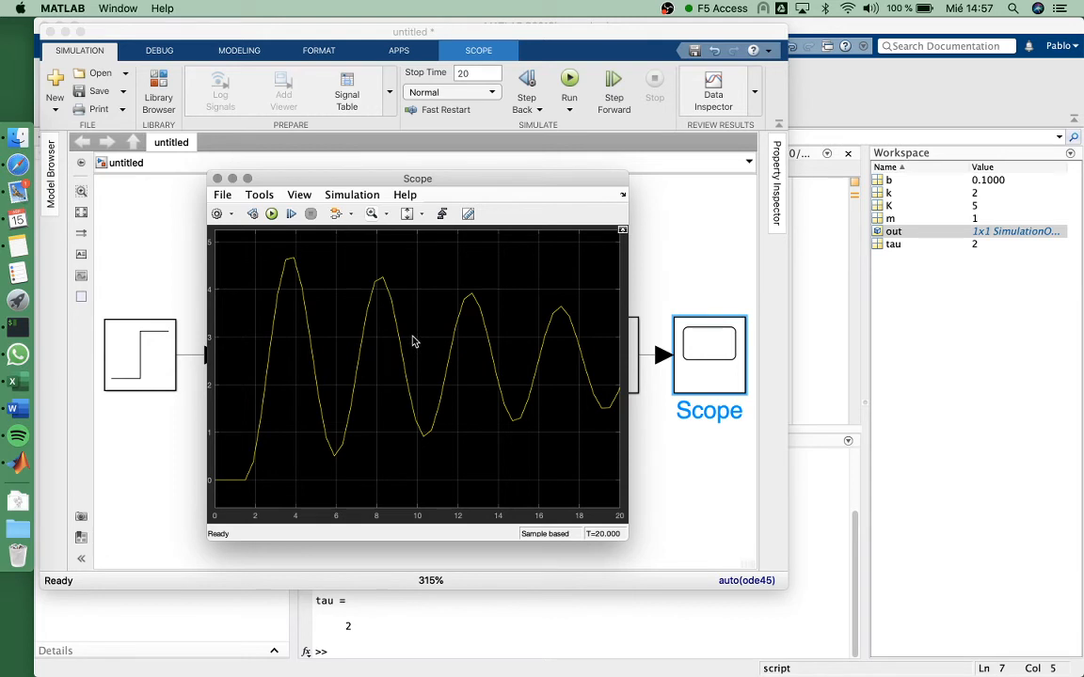
{"action": "left_click", "coordinate": [577, 52]}
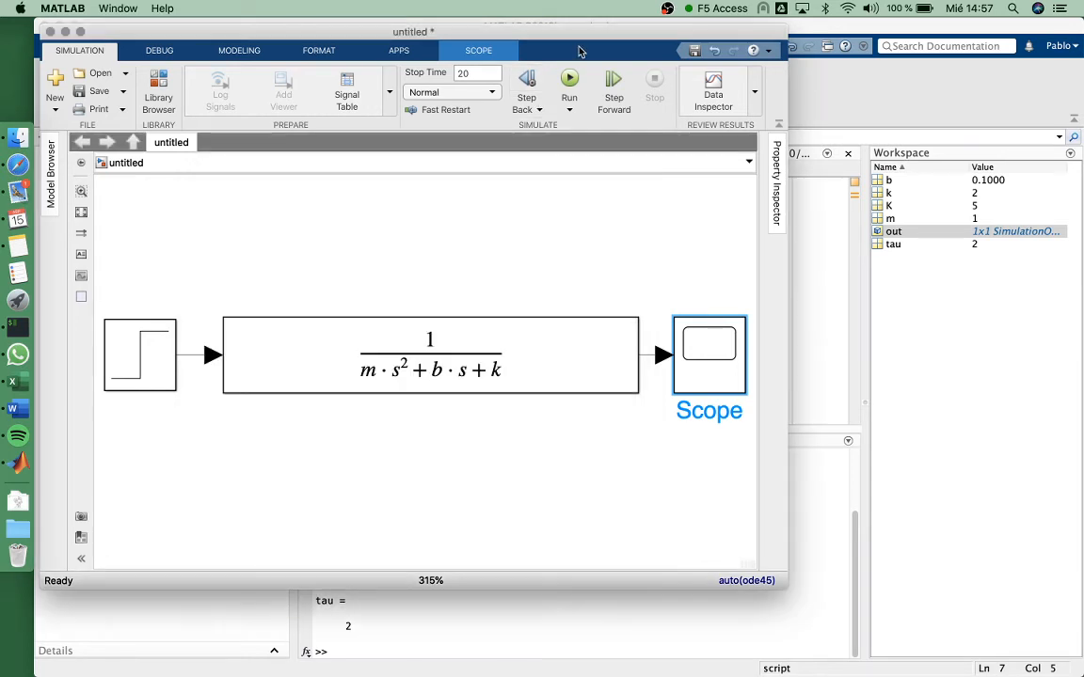
- Set the solver's relative and absolute tolerances to 1e-7 in the model configuration parameters and apply them
{"action": "left_click", "coordinate": [239, 50]}
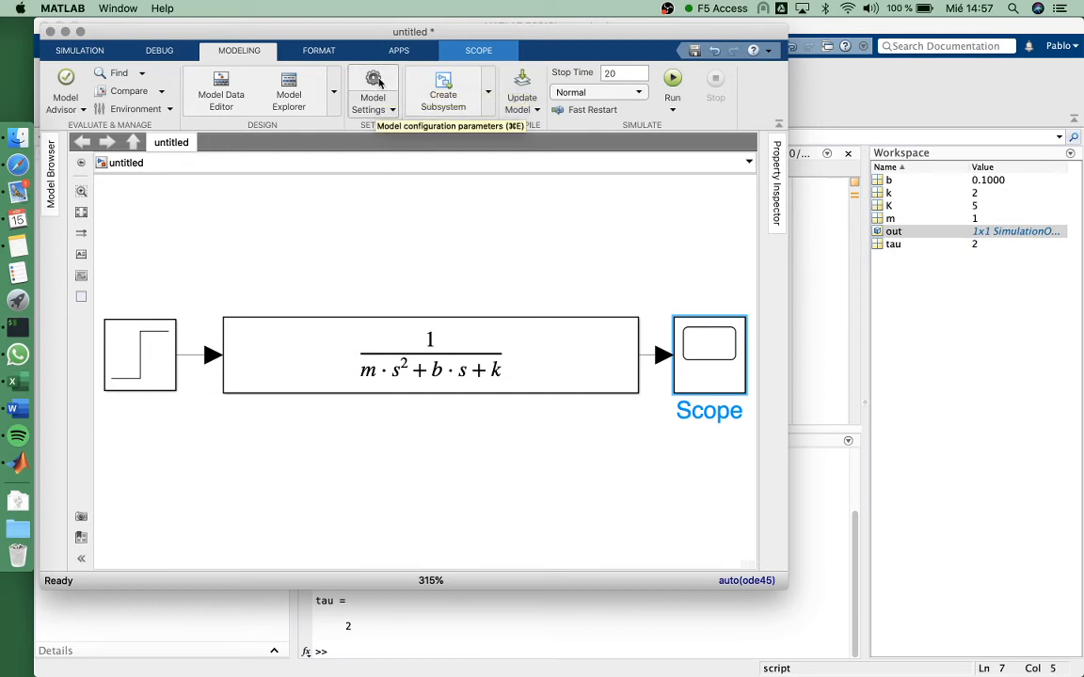
{"action": "left_click", "coordinate": [376, 83]}
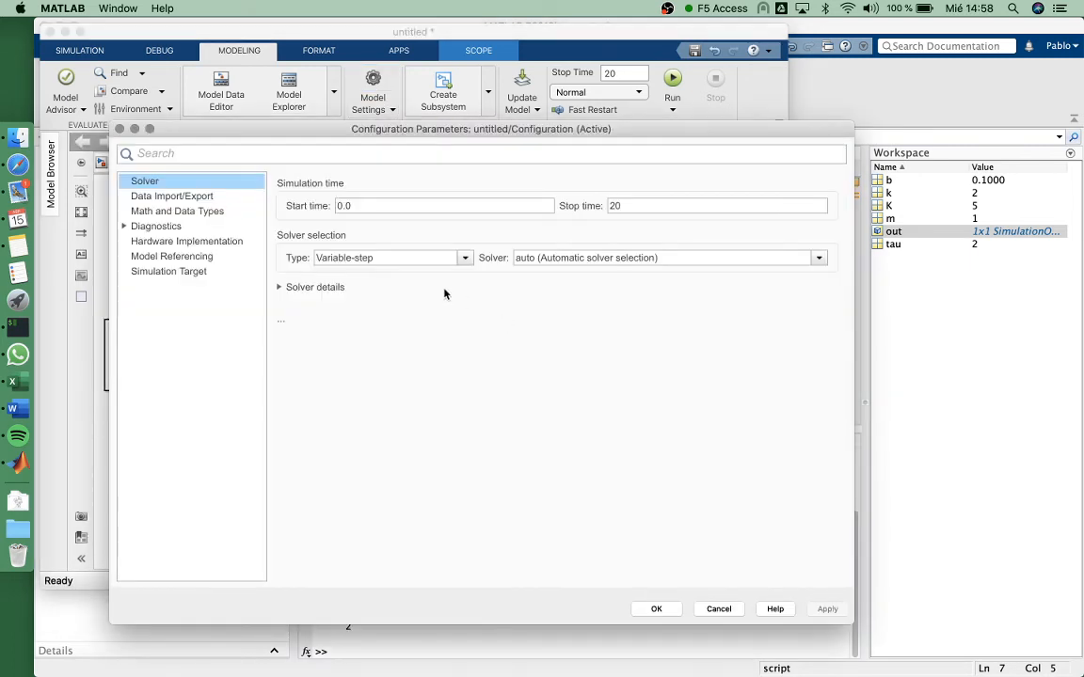
{"action": "left_click", "coordinate": [278, 288]}
{"action": "left_click", "coordinate": [725, 318]}
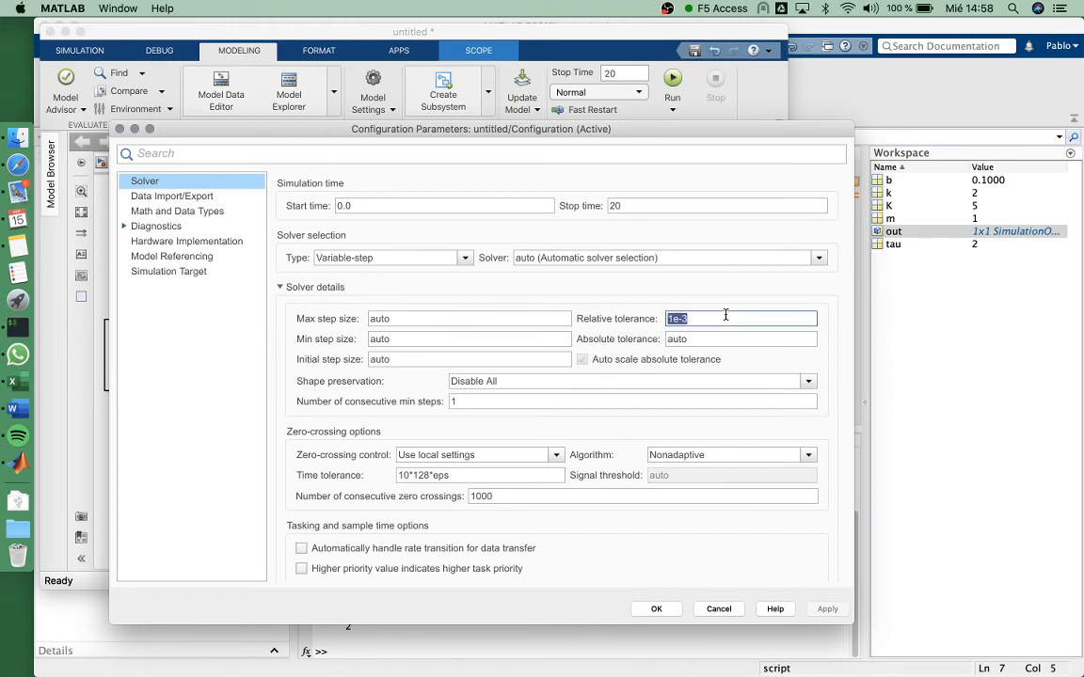
{"action": "left_click", "coordinate": [725, 318]}
{"action": "key", "text": "BackSpace"}
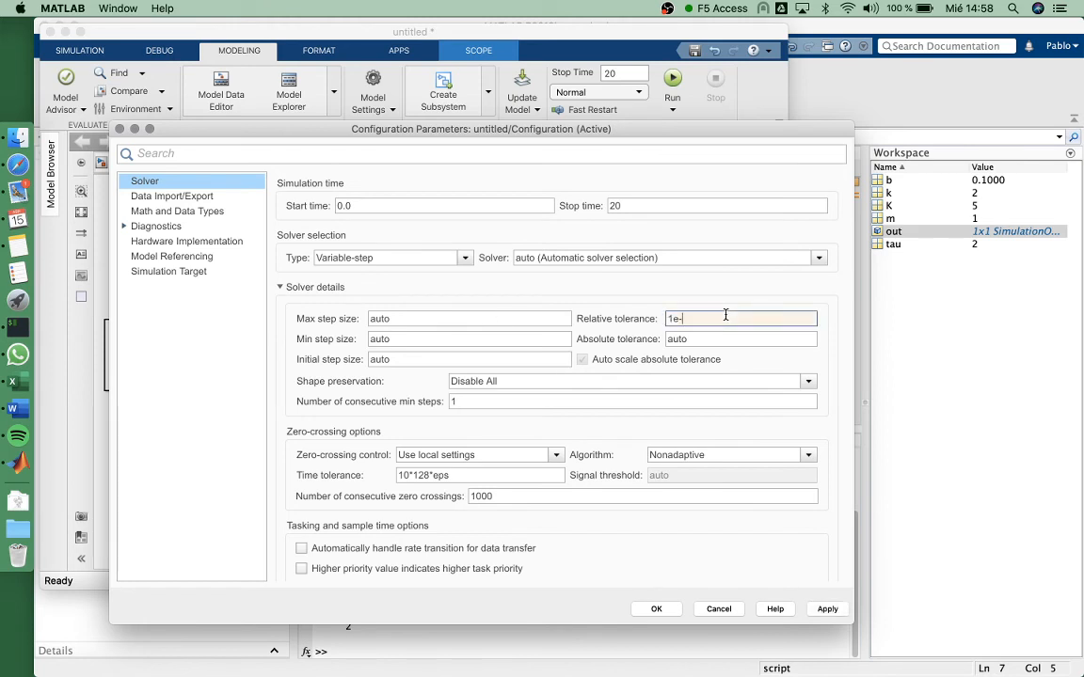
{"action": "left_click", "coordinate": [710, 339]}
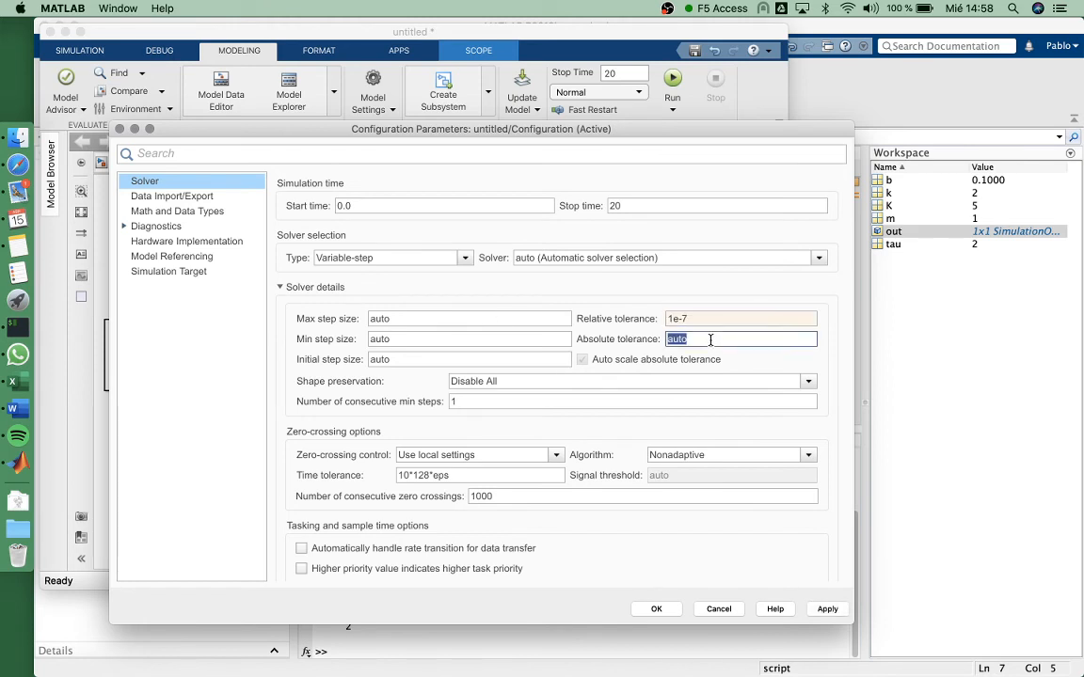
{"action": "type", "text": "1e-7"}
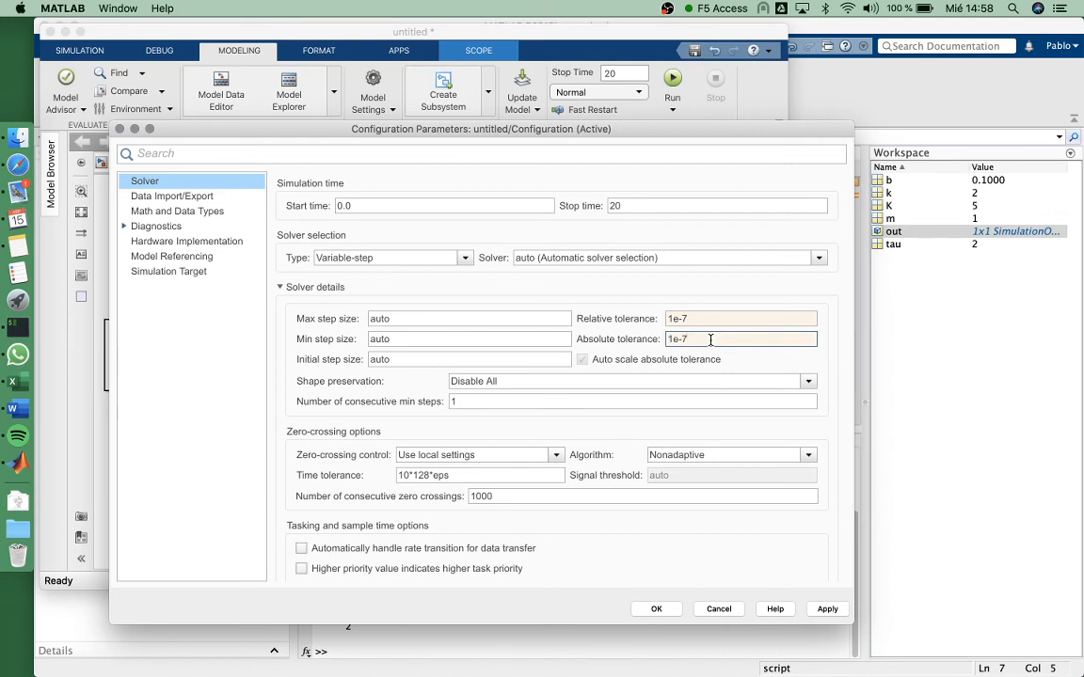
{"action": "left_click", "coordinate": [826, 609]}
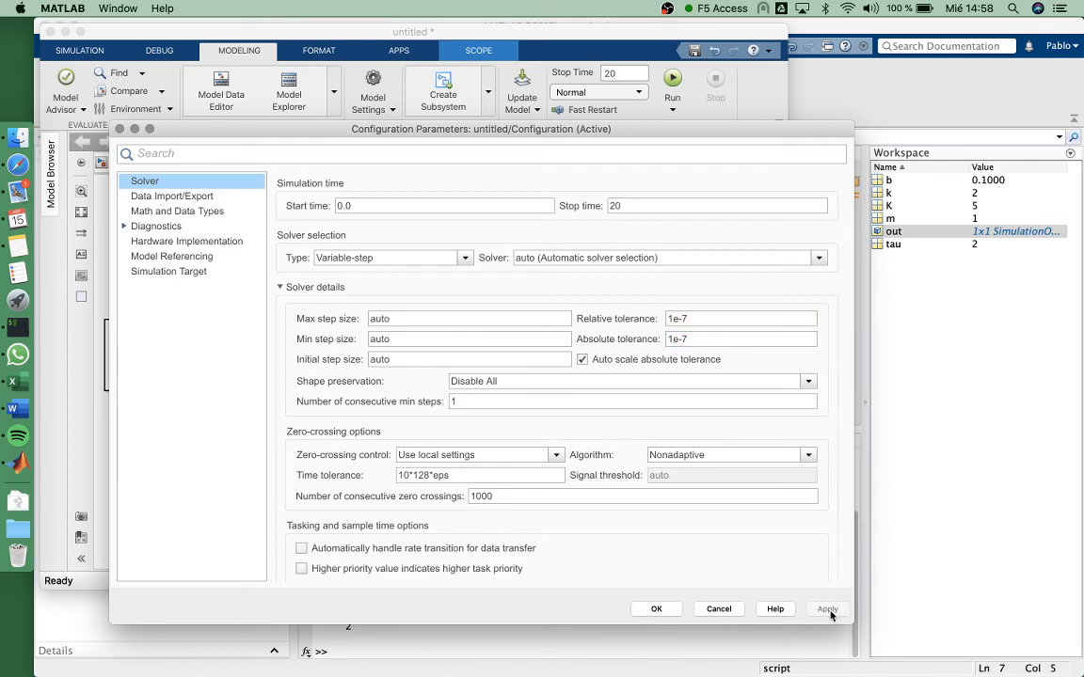
{"action": "left_click", "coordinate": [661, 611]}
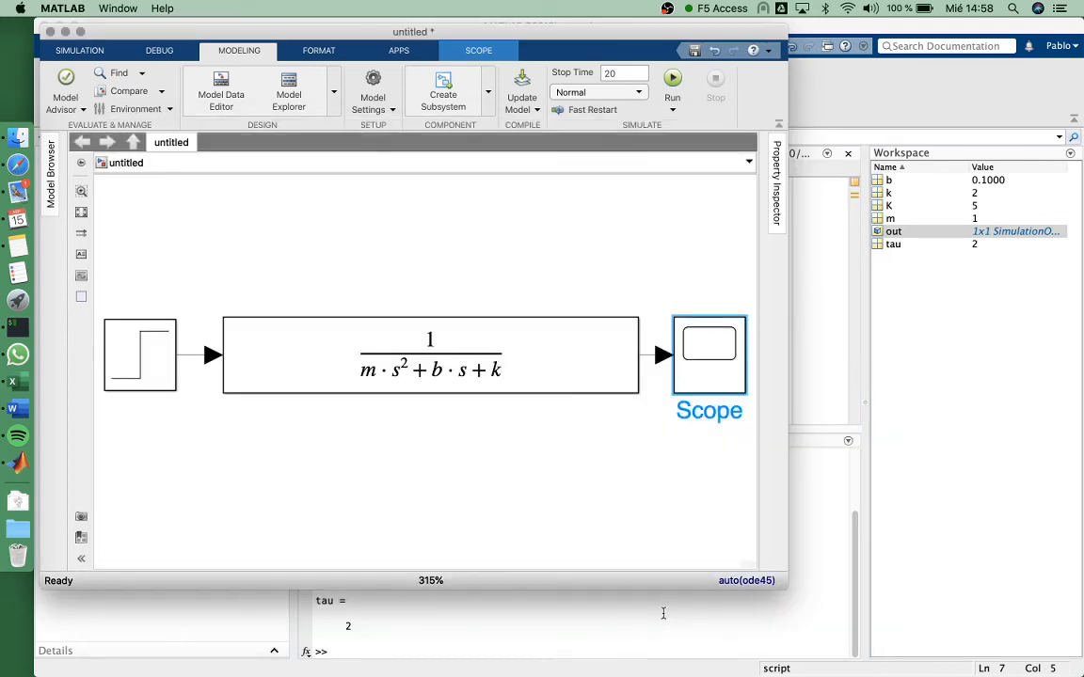
- Rerun the simulation with the tighter tolerances, view the response in the Scope and close it
{"action": "left_click", "coordinate": [672, 80]}
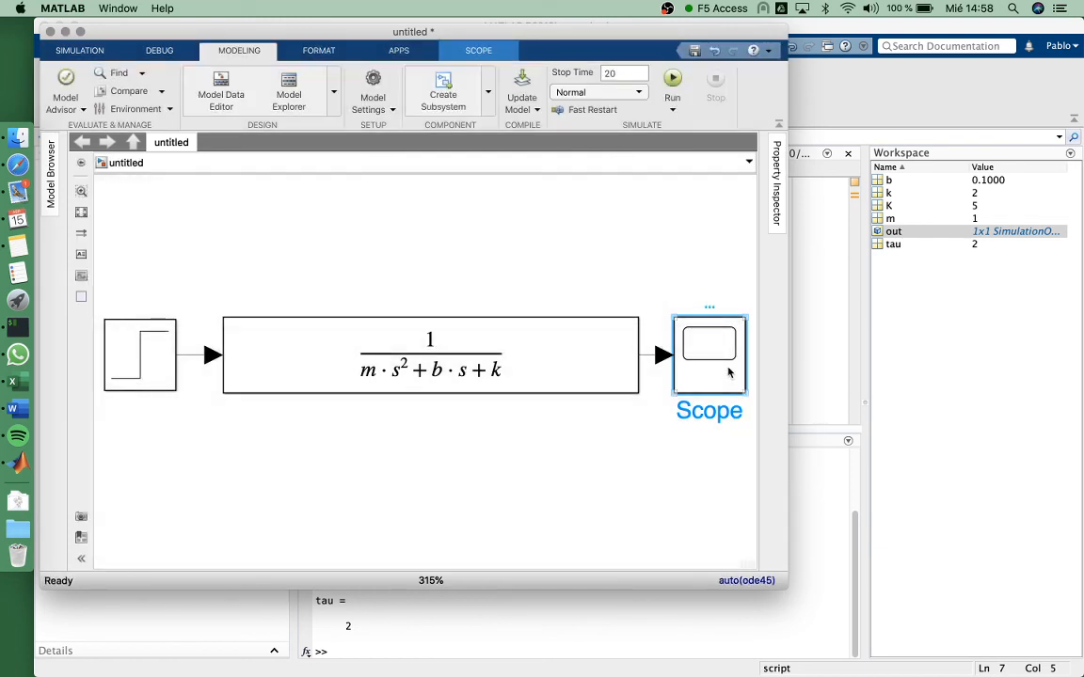
{"action": "double_click", "coordinate": [727, 374]}
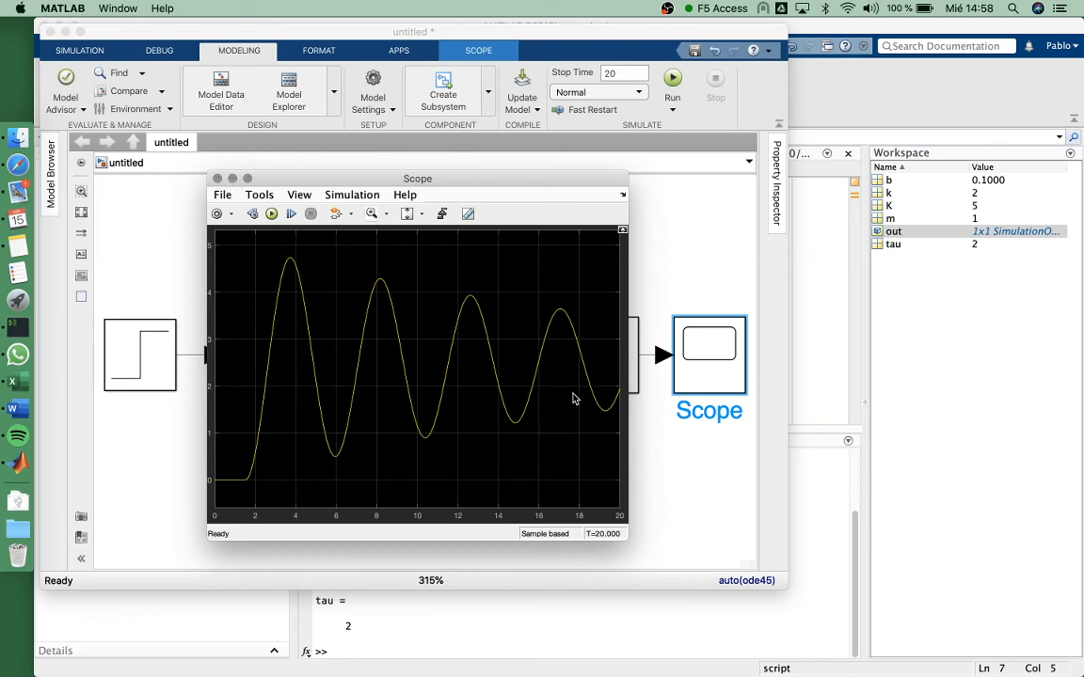
{"action": "left_click", "coordinate": [723, 403]}
{"action": "left_click", "coordinate": [217, 178]}
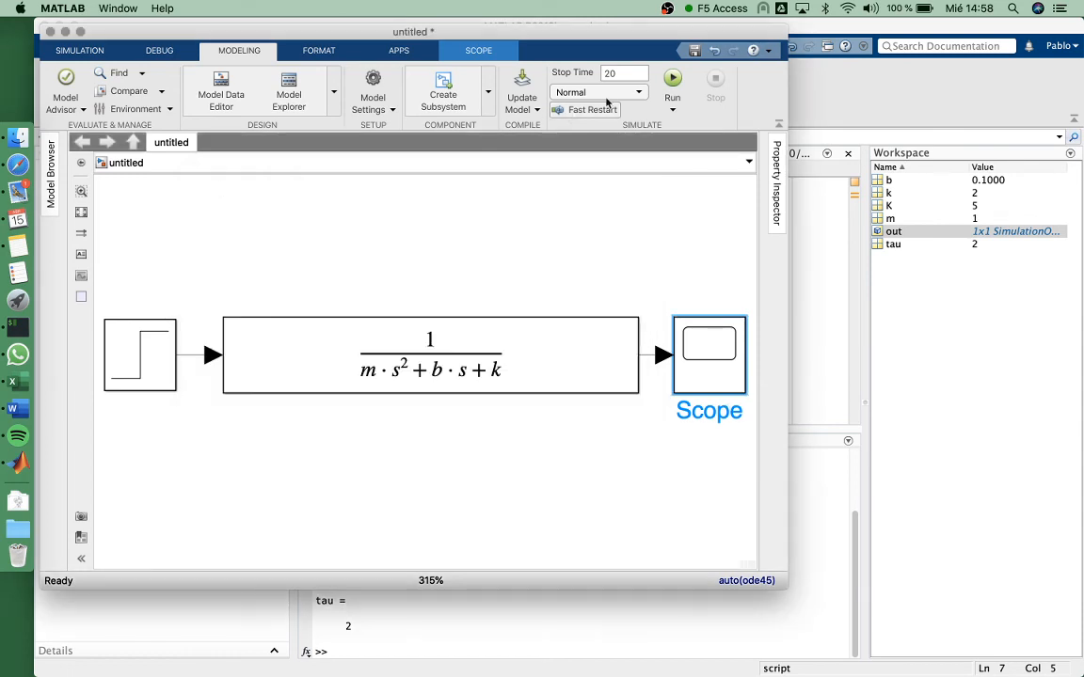
- Set the stop time to 50, run the simulation, and check the response in the Scope before closing it
{"action": "left_click", "coordinate": [631, 74]}
{"action": "type", "text": "50"}
{"action": "left_click", "coordinate": [672, 79]}
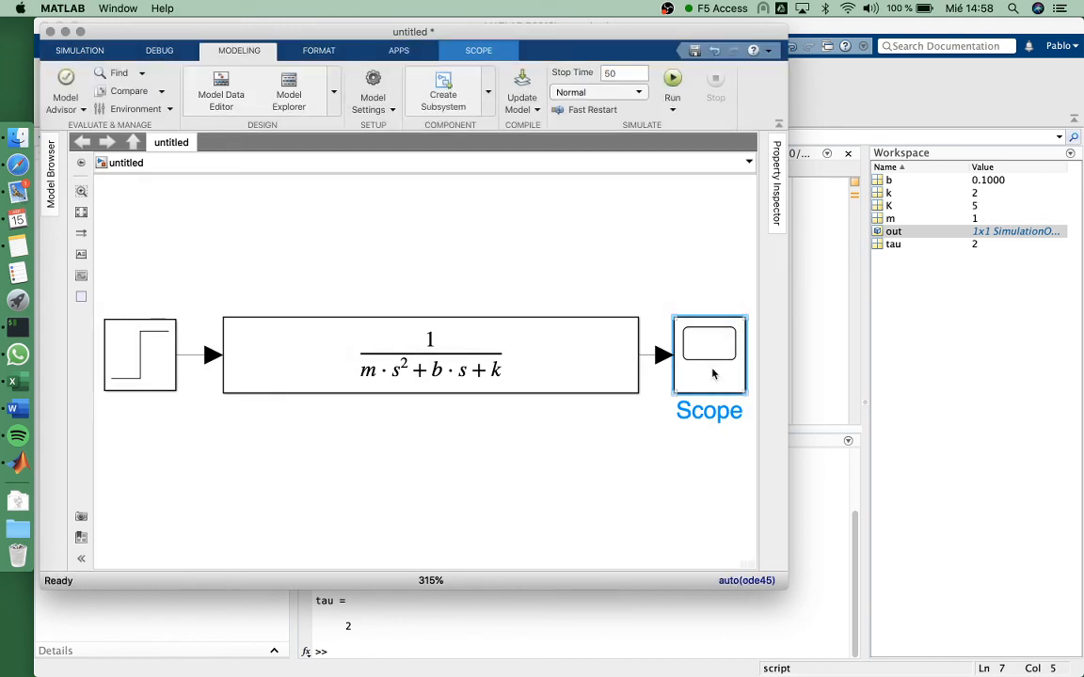
{"action": "double_click", "coordinate": [713, 369]}
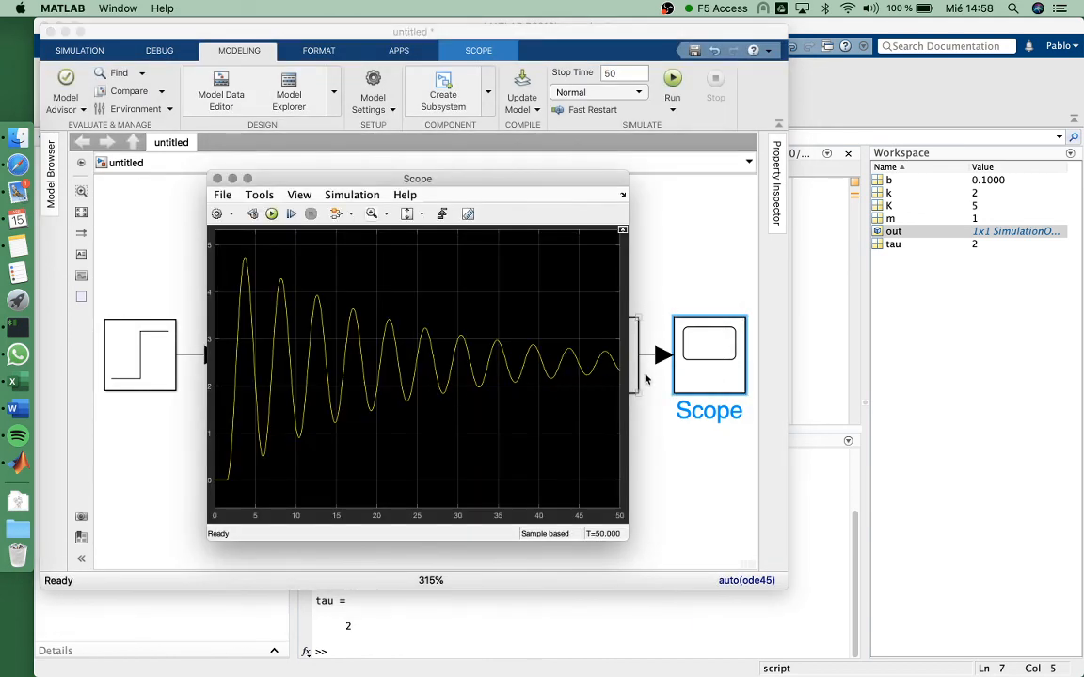
{"action": "left_click", "coordinate": [217, 178]}
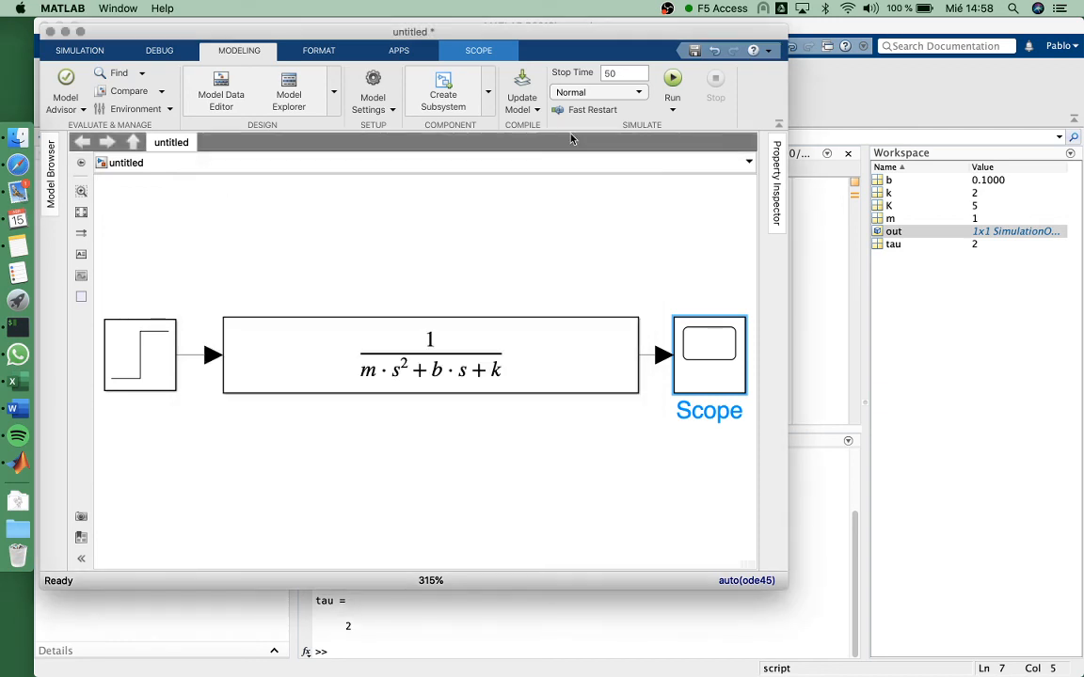
- Extend the stop time to 150, rerun the simulation, and check the response in the Scope before closing it
{"action": "type", "text": "50"}
{"action": "left_click", "coordinate": [673, 78]}
{"action": "double_click", "coordinate": [707, 334]}
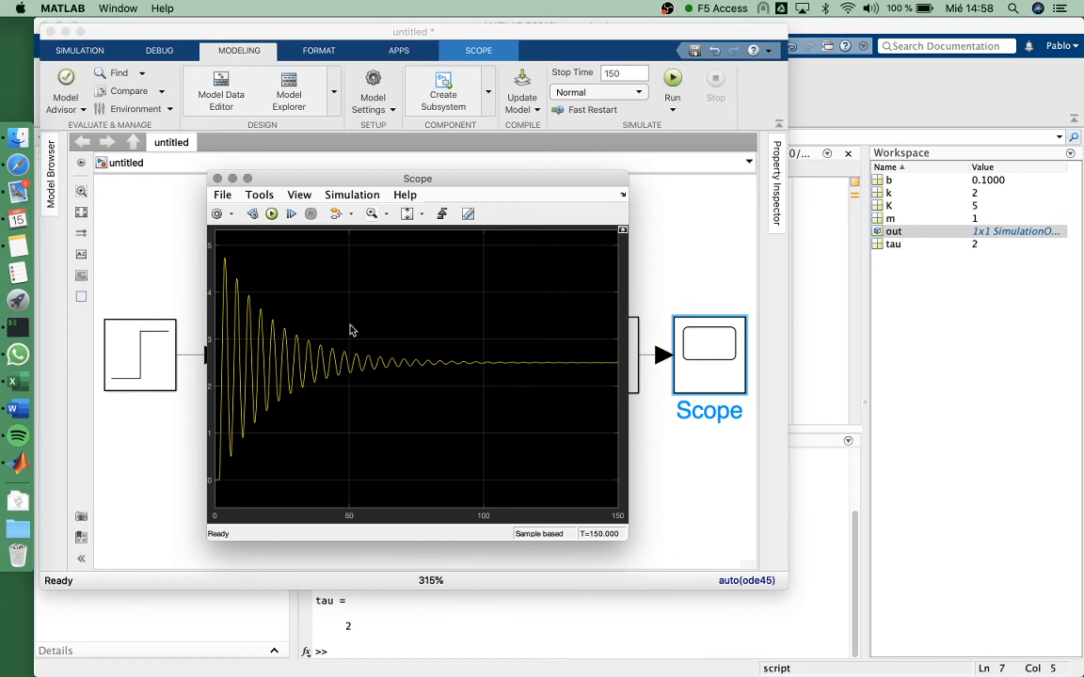
{"action": "left_click", "coordinate": [217, 178]}
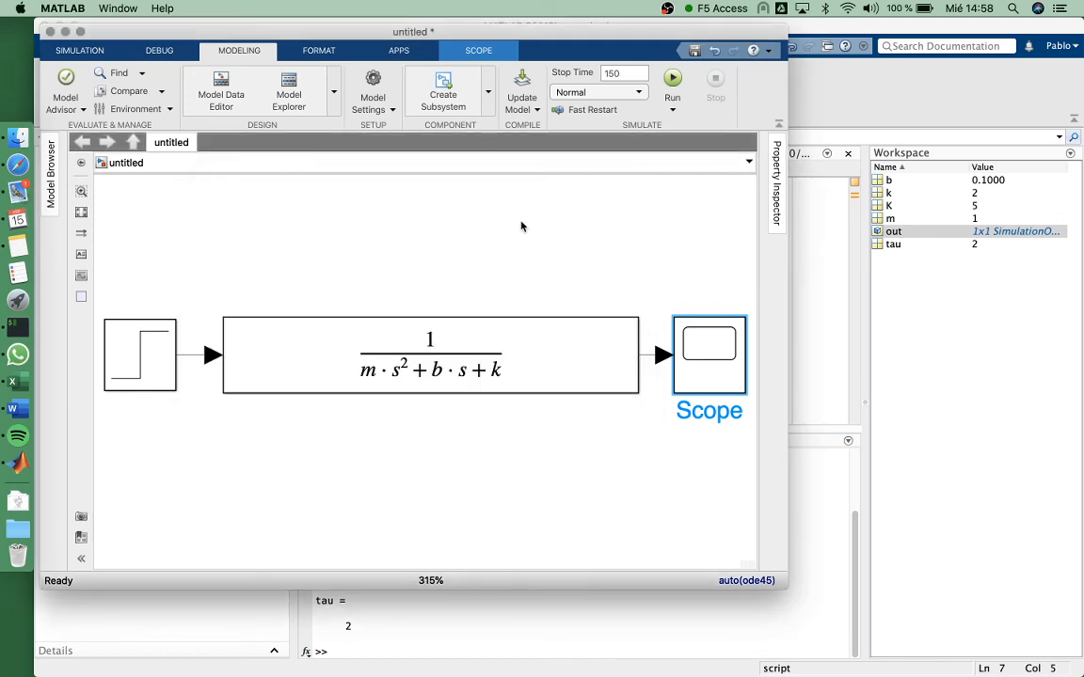
{"action": "left_click", "coordinate": [606, 266]}
{"action": "key", "text": "ctrl+Up"}
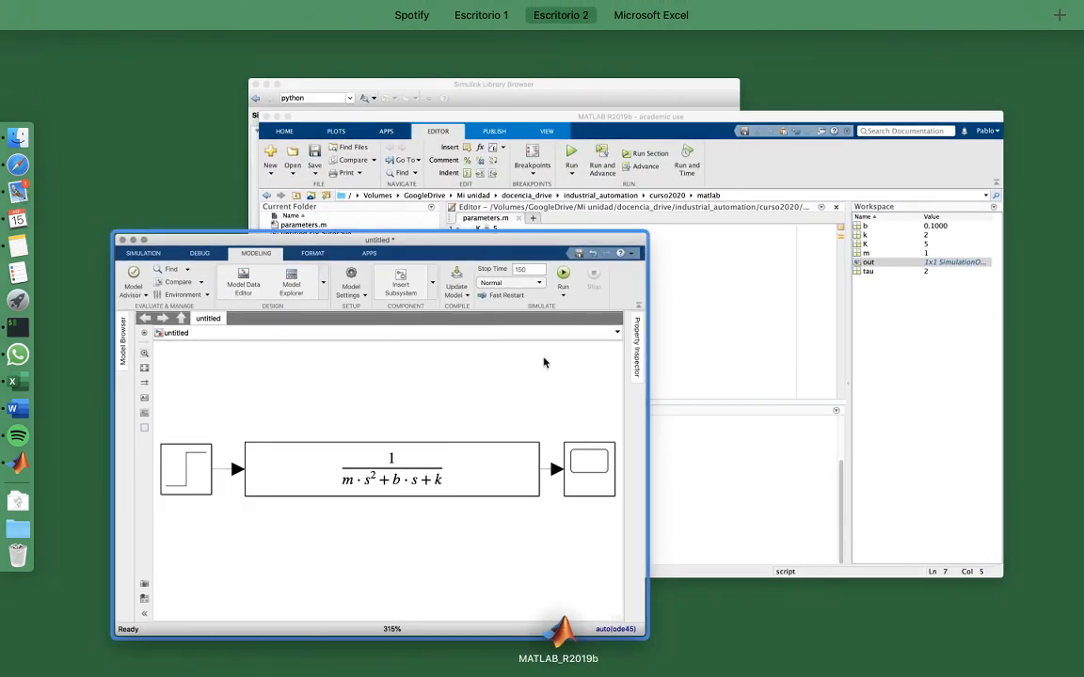
{"action": "left_click", "coordinate": [545, 363]}
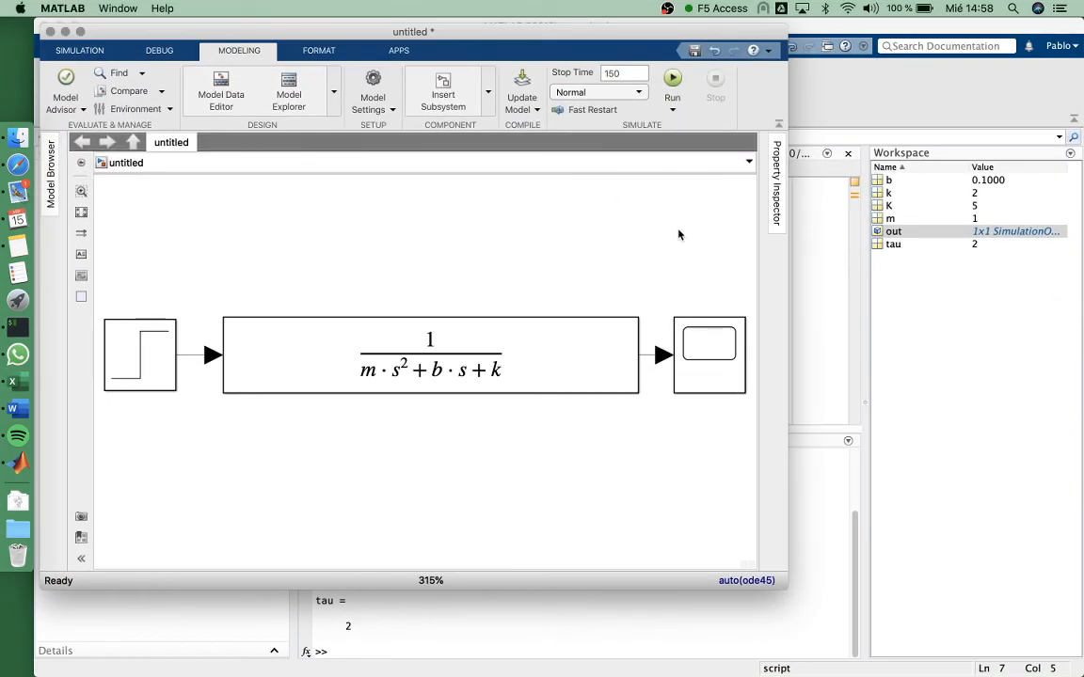